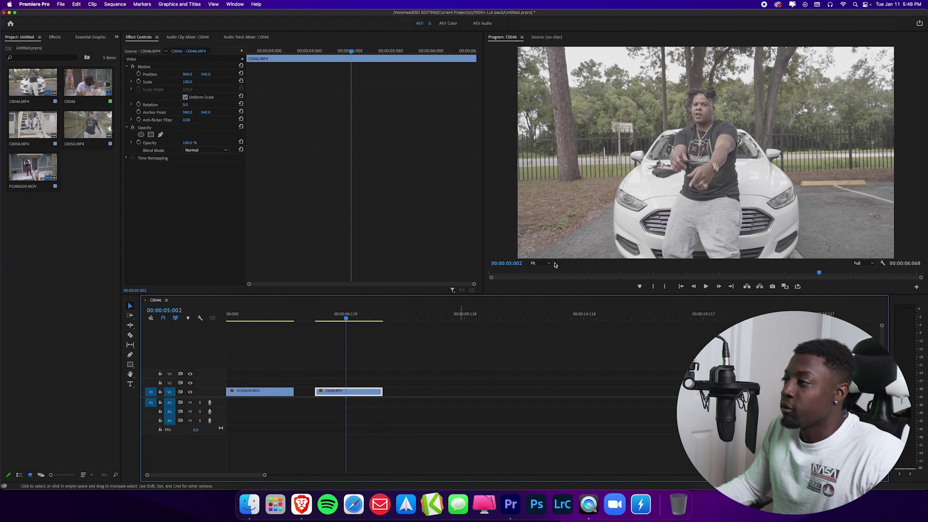
Step: Move the playhead to 00:00:01:040 over the P1000639.MOV clip and set the program monitor's playback resolution to 1/4
{"action": "mouse_move", "coordinate": [258, 320]}
{"action": "left_mouse_down"}
{"action": "mouse_move", "coordinate": [359, 329]}
{"action": "mouse_move", "coordinate": [257, 332]}
{"action": "left_mouse_up"}
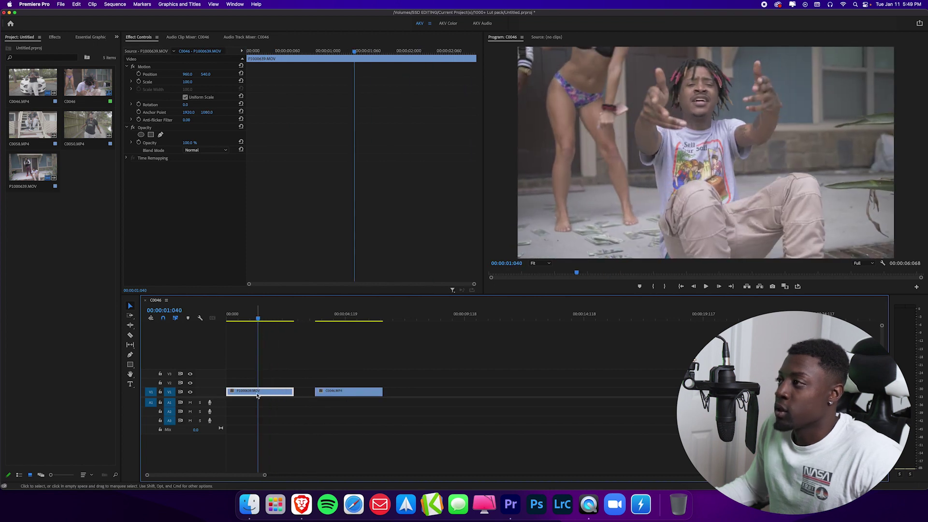
{"action": "left_click", "coordinate": [864, 263]}
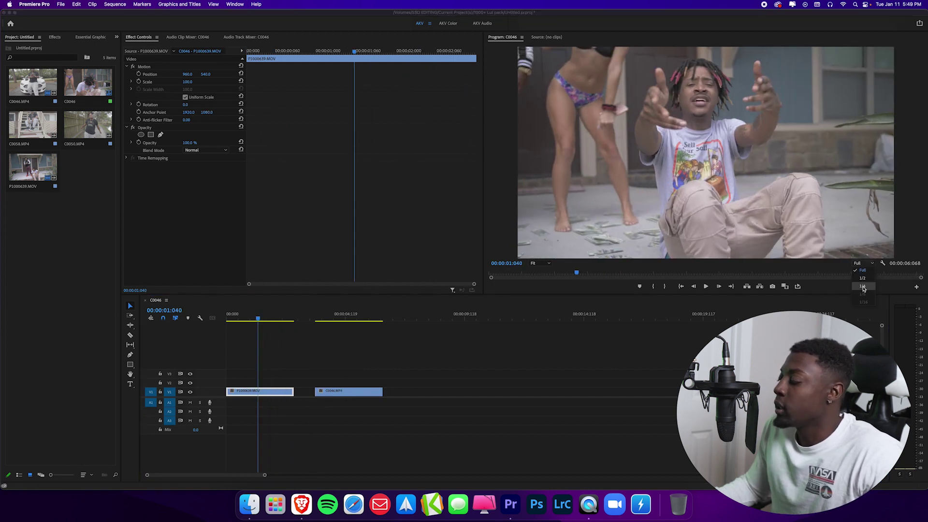
{"action": "left_click", "coordinate": [863, 287]}
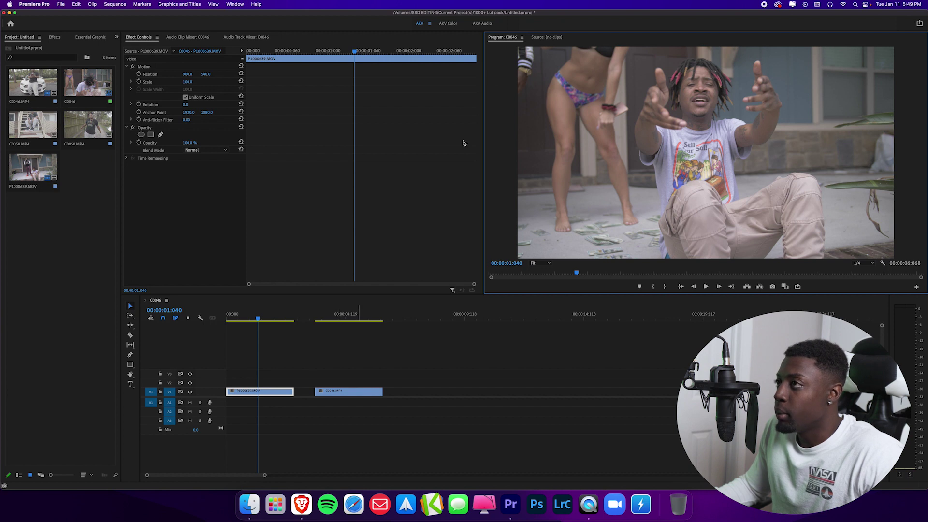
Step: Switch to the AKV Color workspace and check which panels are enabled
{"action": "left_click", "coordinate": [447, 23]}
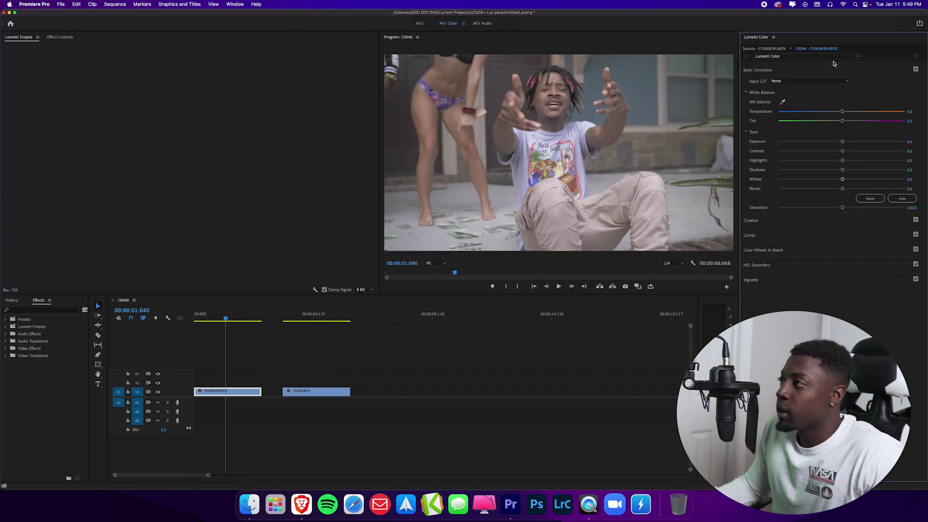
{"action": "left_click", "coordinate": [24, 314]}
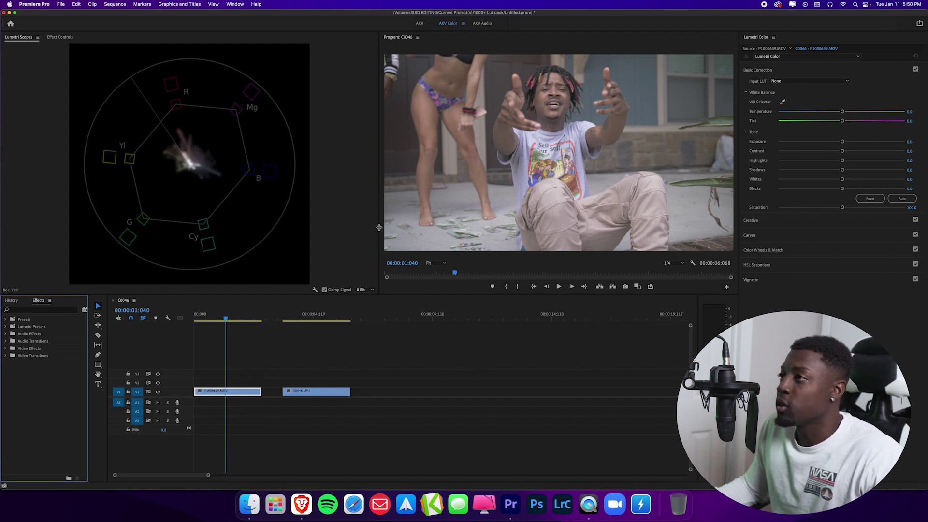
{"action": "left_click", "coordinate": [239, 6]}
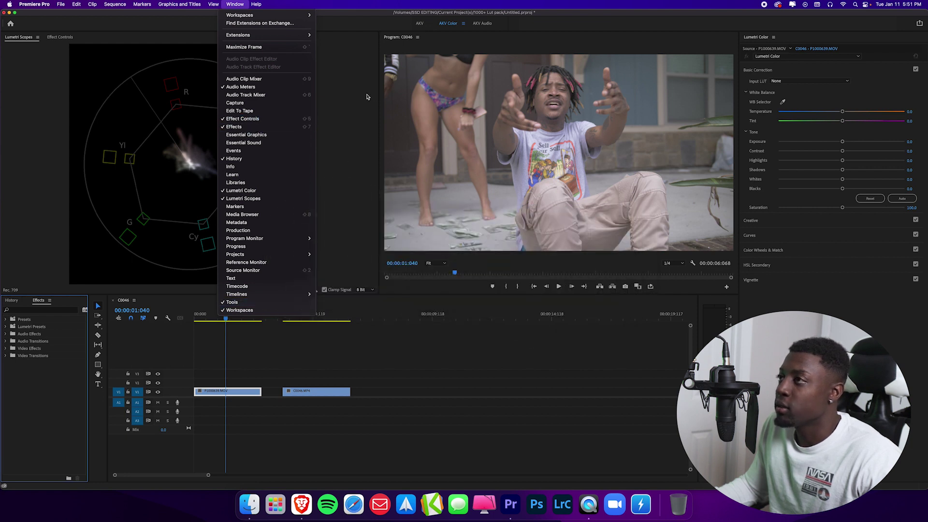
{"action": "left_click", "coordinate": [361, 109]}
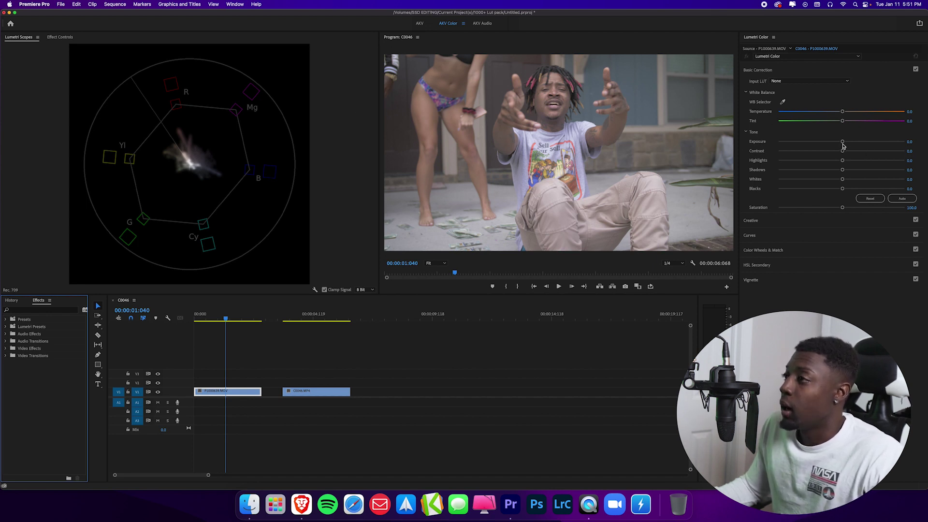
Step: Raise the clip's Lumetri exposure to 0.4 and compare the image with Basic Correction off and on
{"action": "left_click_drag", "start_coordinate": [842, 143], "coordinate": [846, 143]}
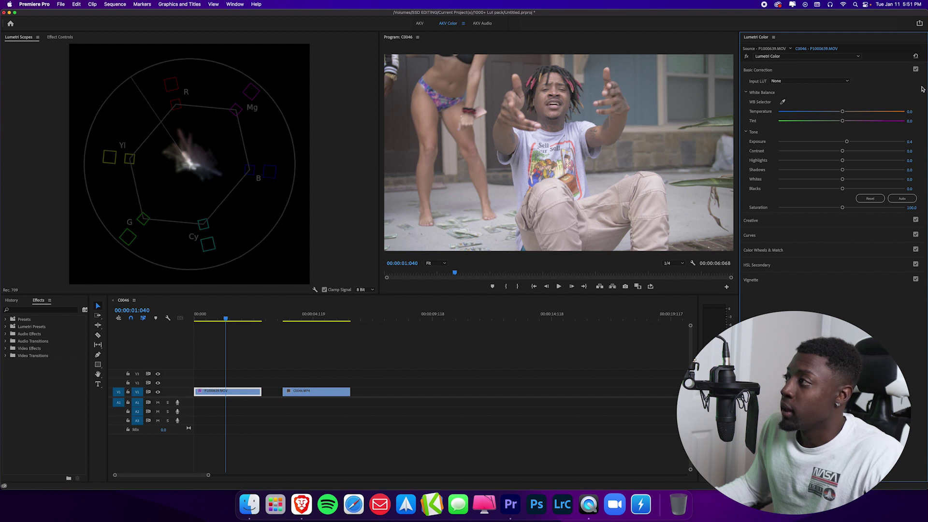
{"action": "left_click", "coordinate": [915, 70]}
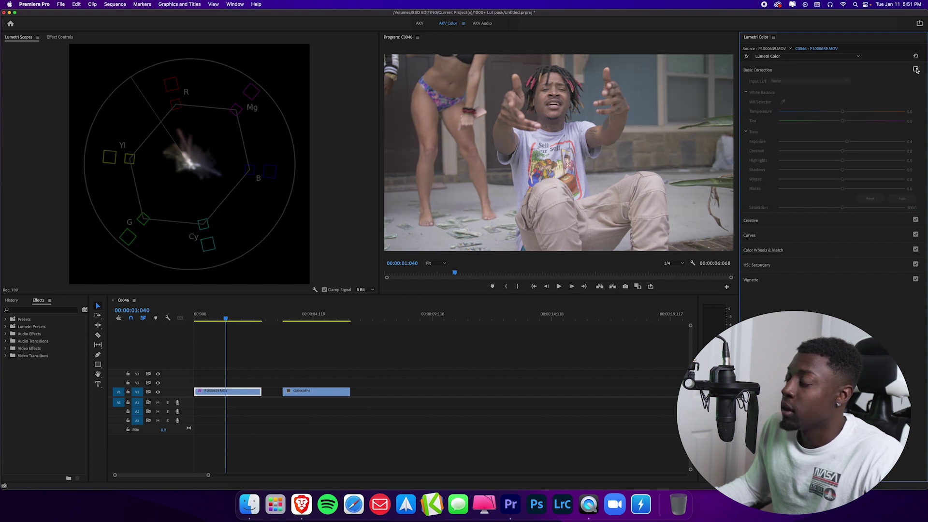
{"action": "left_click", "coordinate": [916, 70]}
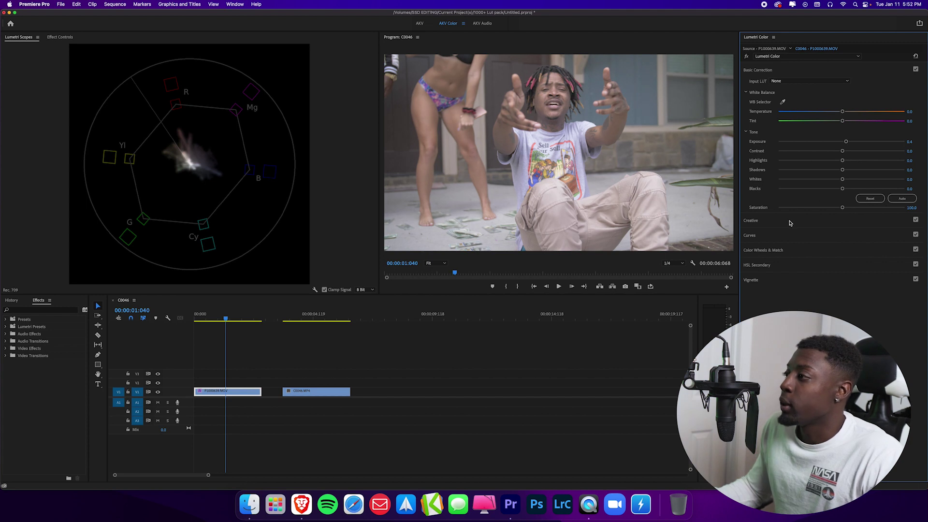
Step: Add shadow, midtone and highlight points to the white RGB curve and pull the shadow point down slightly
{"action": "left_click", "coordinate": [755, 236]}
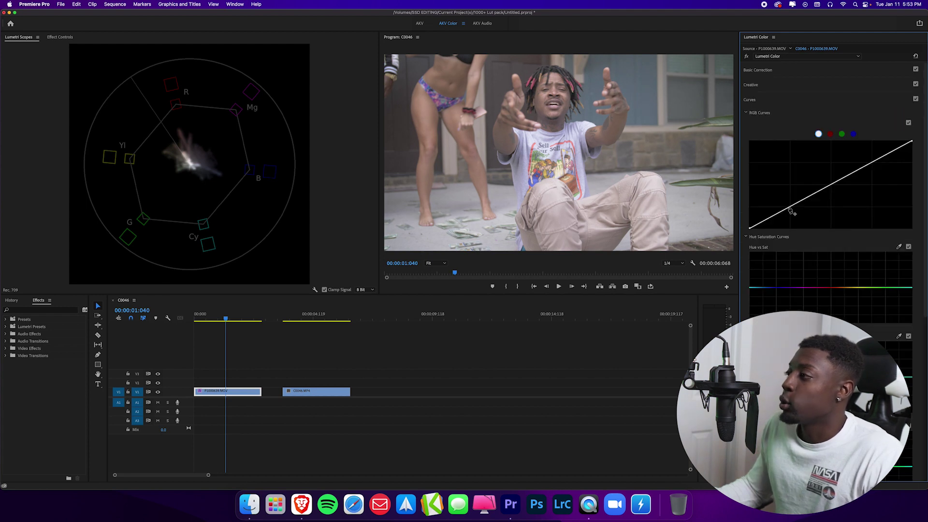
{"action": "left_click", "coordinate": [791, 208]}
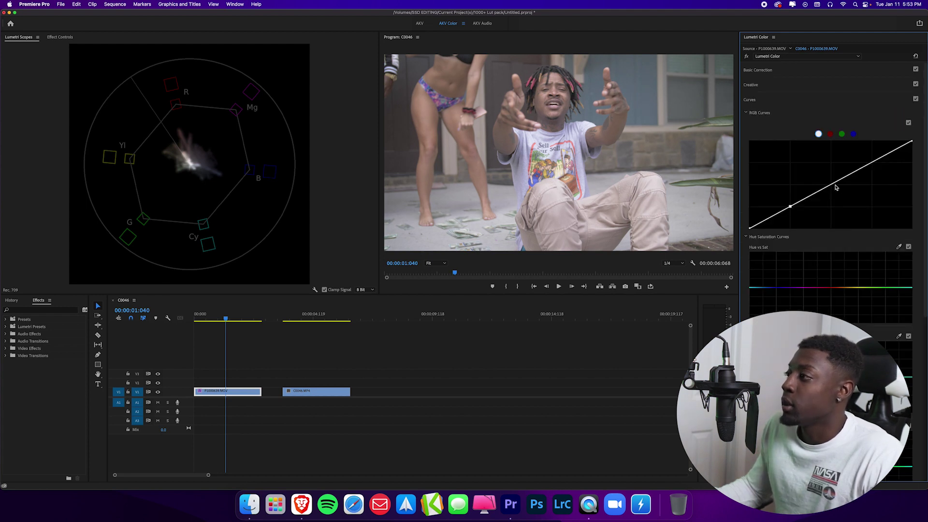
{"action": "left_click", "coordinate": [833, 184]}
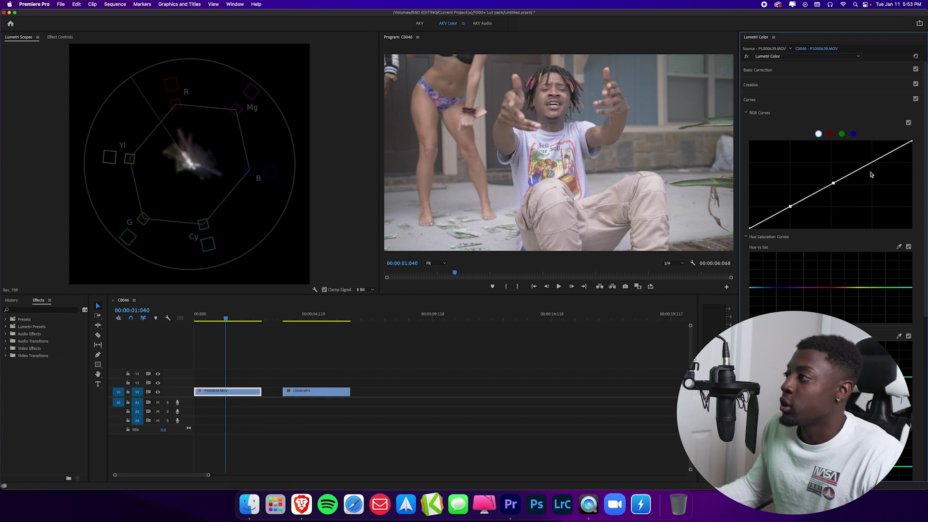
{"action": "left_click", "coordinate": [873, 163]}
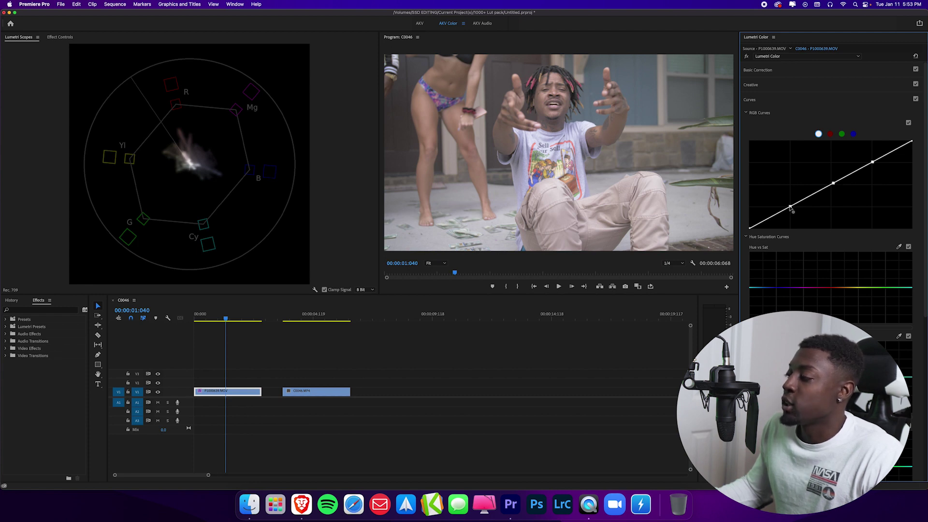
{"action": "left_click_drag", "start_coordinate": [791, 208], "coordinate": [793, 211]}
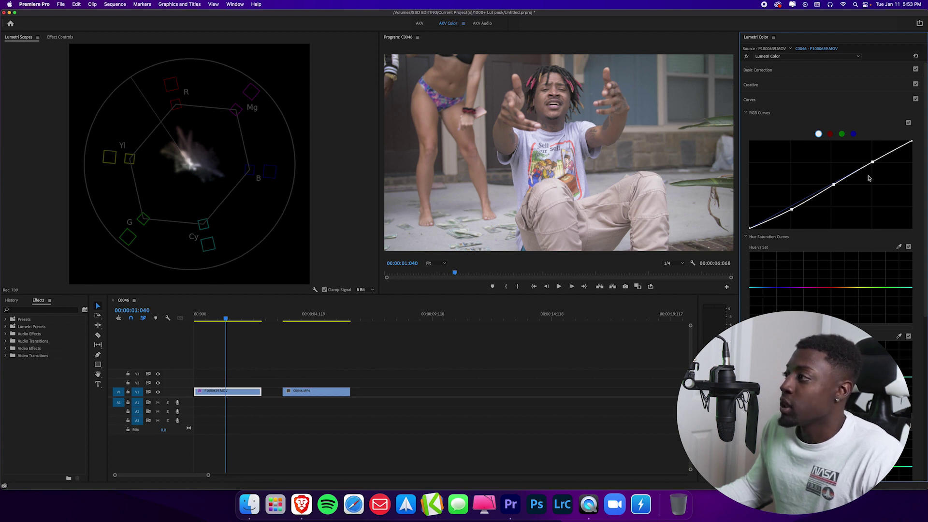
Step: Set the Basic Correction contrast to 20 and compare the image with Basic Correction off and on
{"action": "left_click", "coordinate": [769, 72]}
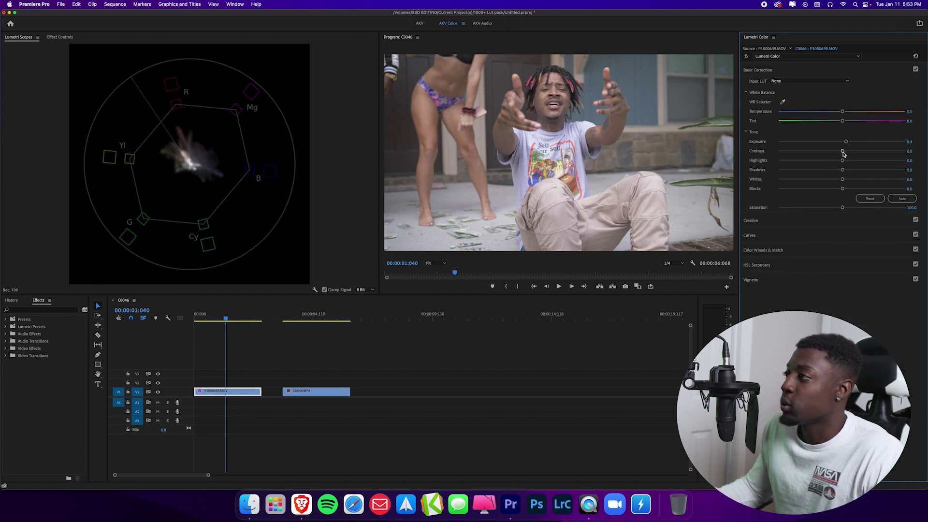
{"action": "left_click", "coordinate": [910, 151]}
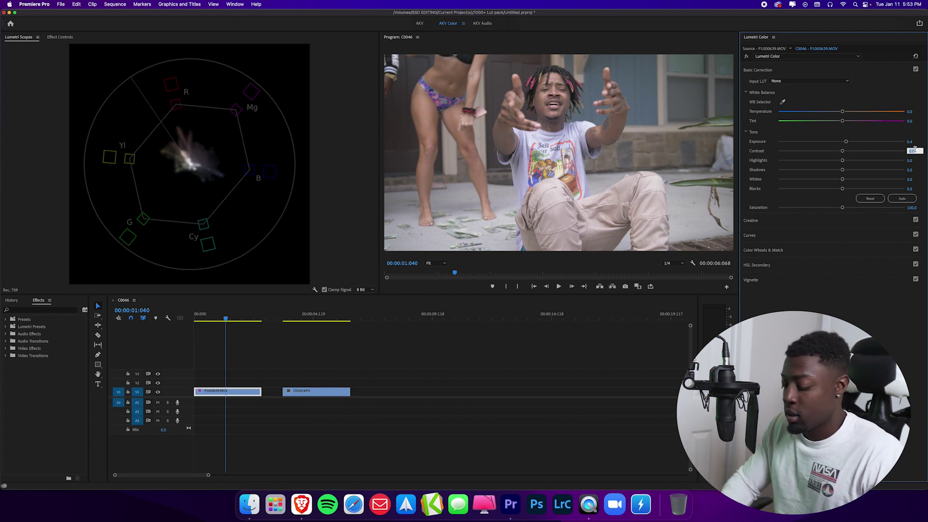
{"action": "type", "text": "20"}
{"action": "key", "text": "Return"}
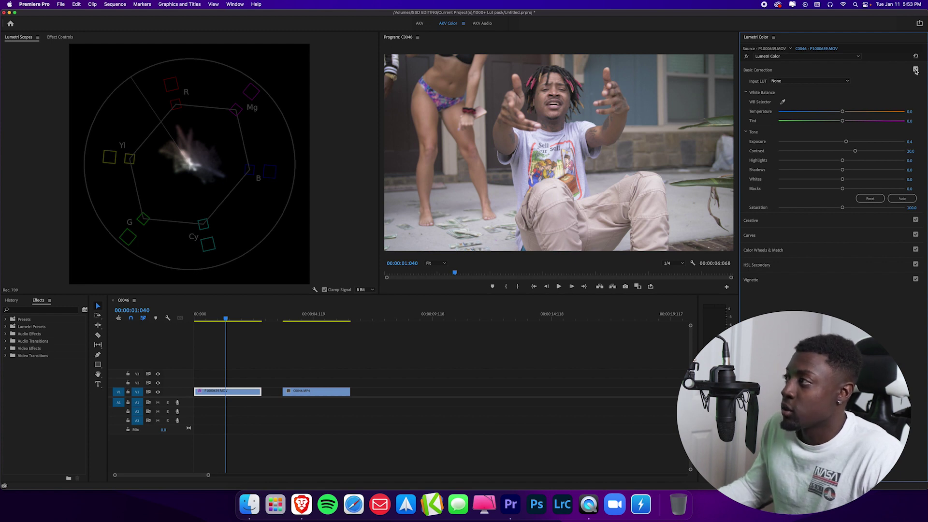
{"action": "left_click", "coordinate": [915, 70]}
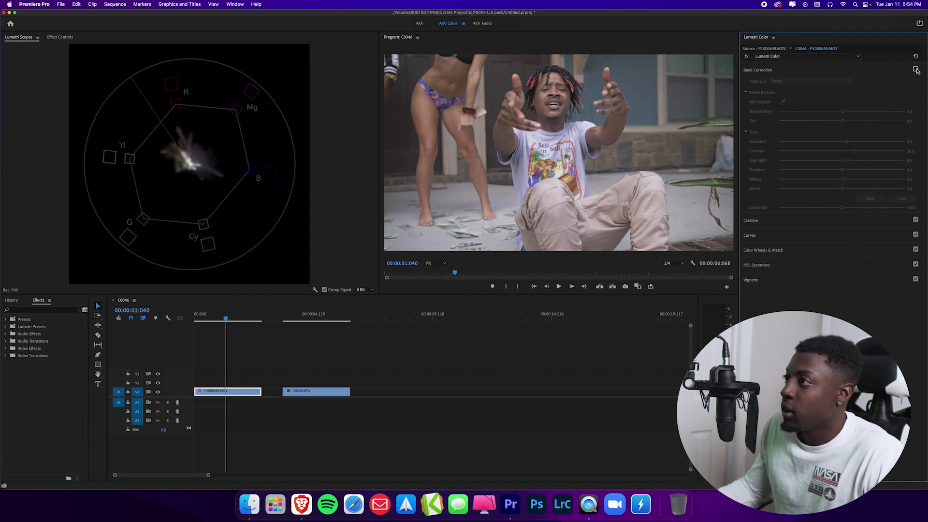
{"action": "left_click", "coordinate": [916, 71]}
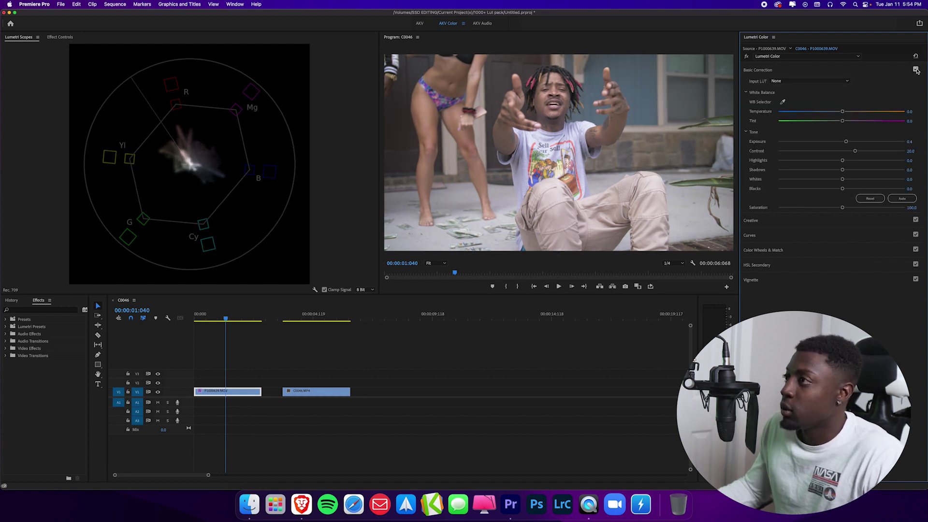
Step: Compare the clip with and without the whole Lumetri Color effect, using its effect controls
{"action": "left_click", "coordinate": [60, 37]}
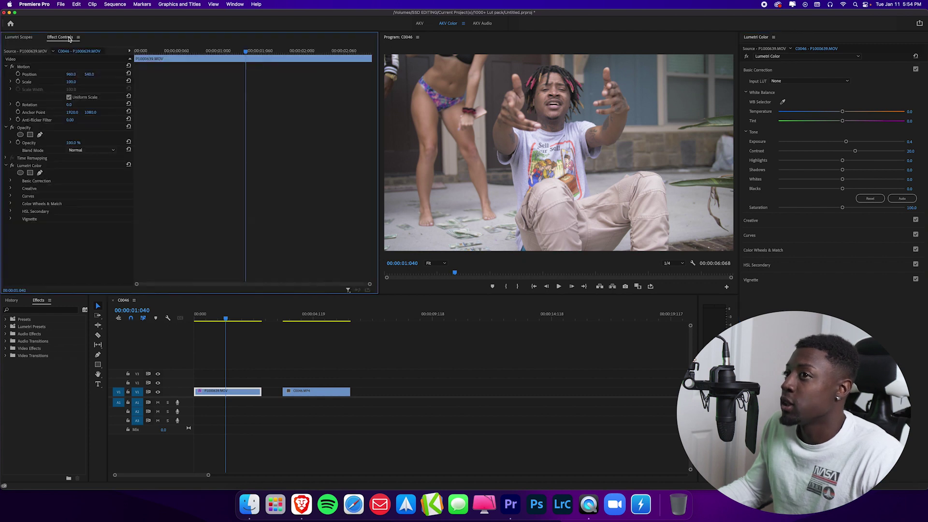
{"action": "left_click", "coordinate": [13, 166]}
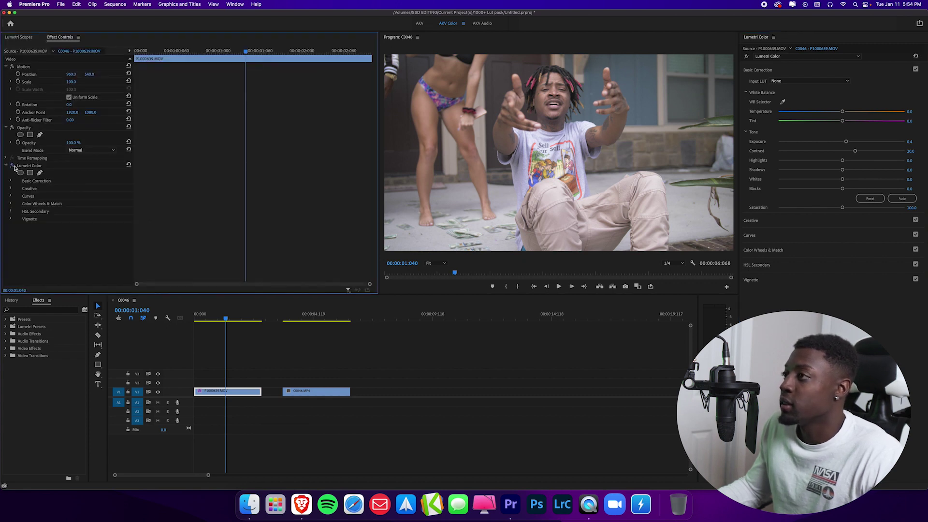
{"action": "left_click", "coordinate": [13, 165]}
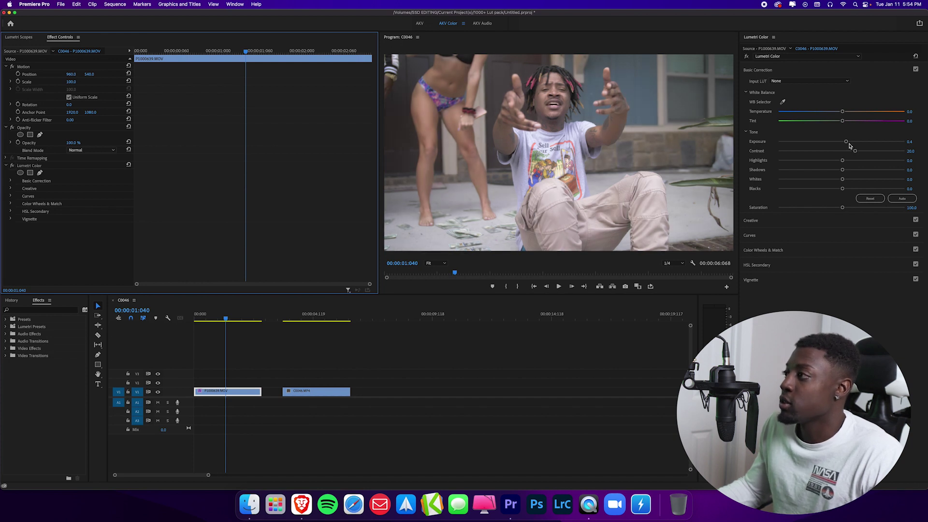
Step: Refine the clip's tone by setting exposure to 0.5, highlights to -5, shadows to -10 and whites to 3
{"action": "left_click_drag", "start_coordinate": [846, 144], "coordinate": [847, 144]}
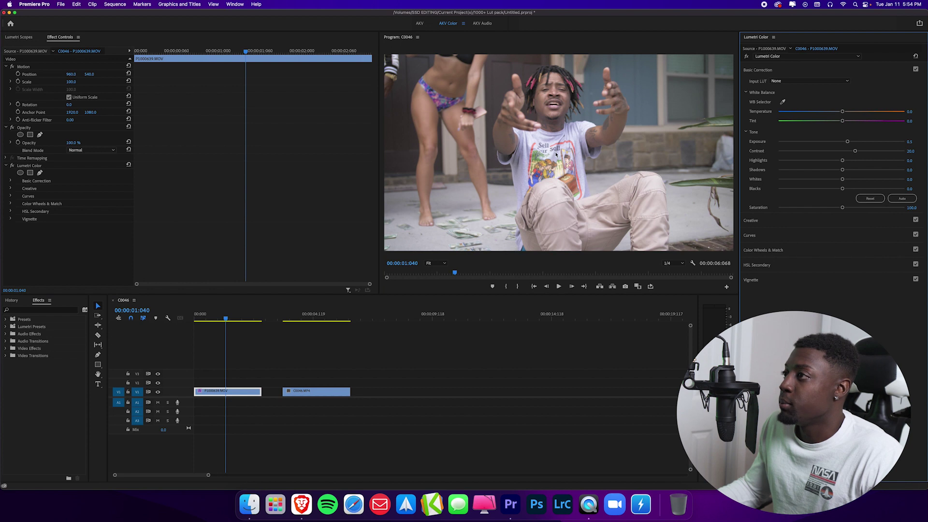
{"action": "mouse_move", "coordinate": [842, 160]}
{"action": "left_mouse_down"}
{"action": "mouse_move", "coordinate": [835, 172]}
{"action": "mouse_move", "coordinate": [843, 179]}
{"action": "left_mouse_up"}
{"action": "left_click", "coordinate": [911, 179]}
{"action": "type", "text": "3"}
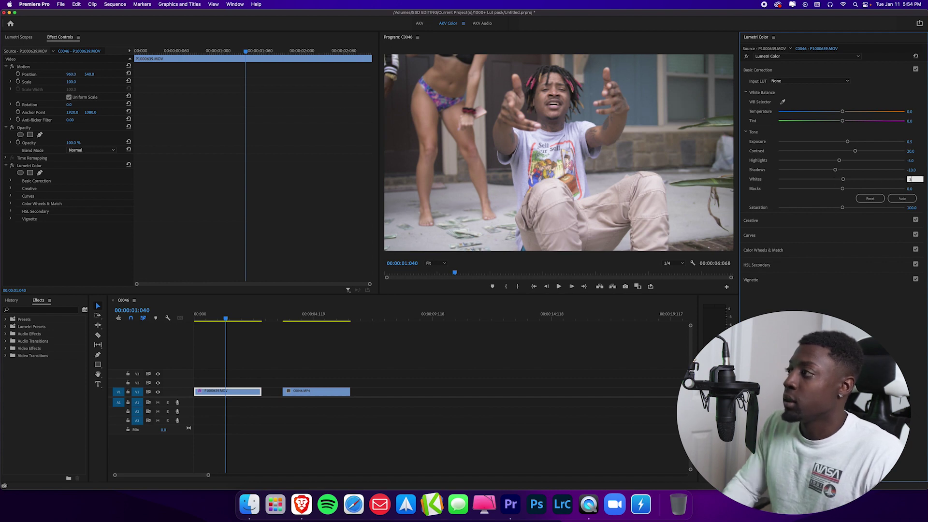
{"action": "key", "text": "Return"}
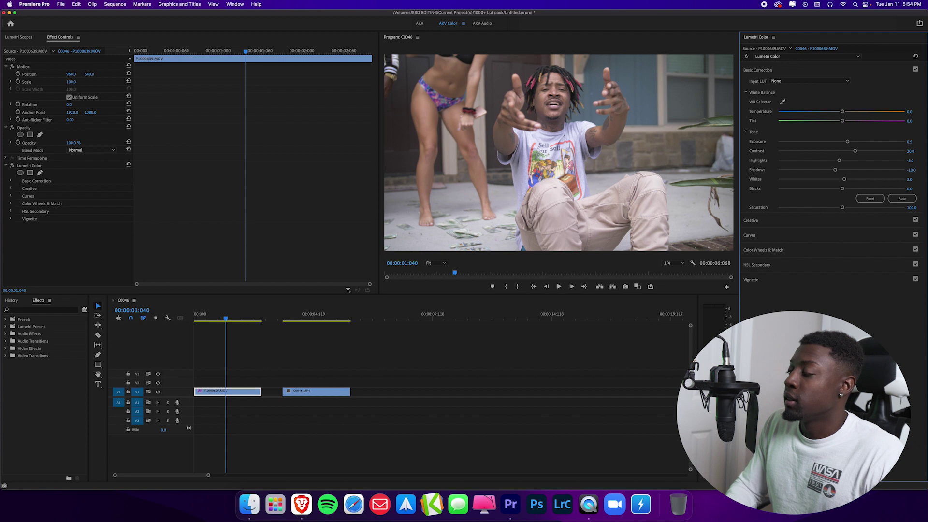
Step: Raise exposure to 0.6, comparing the clip with and without Lumetri Color before and after the change
{"action": "left_click", "coordinate": [13, 166]}
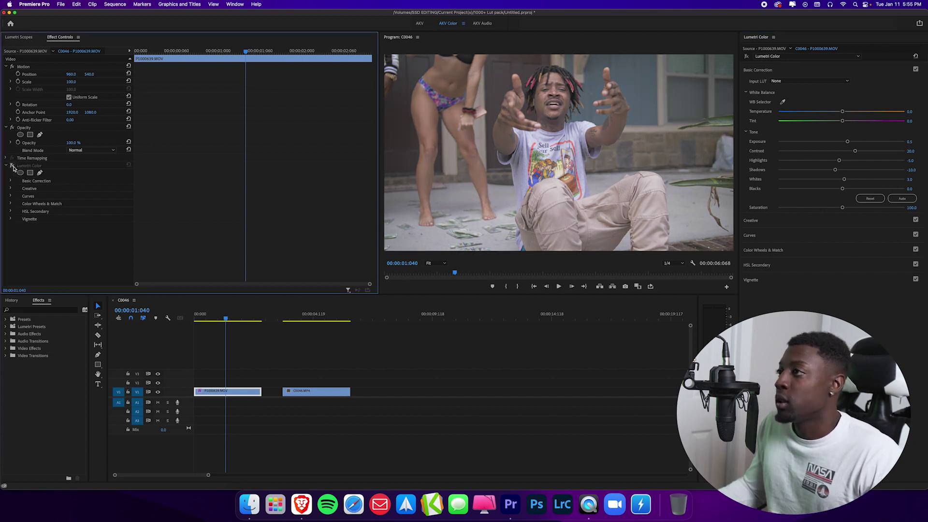
{"action": "left_click", "coordinate": [13, 166]}
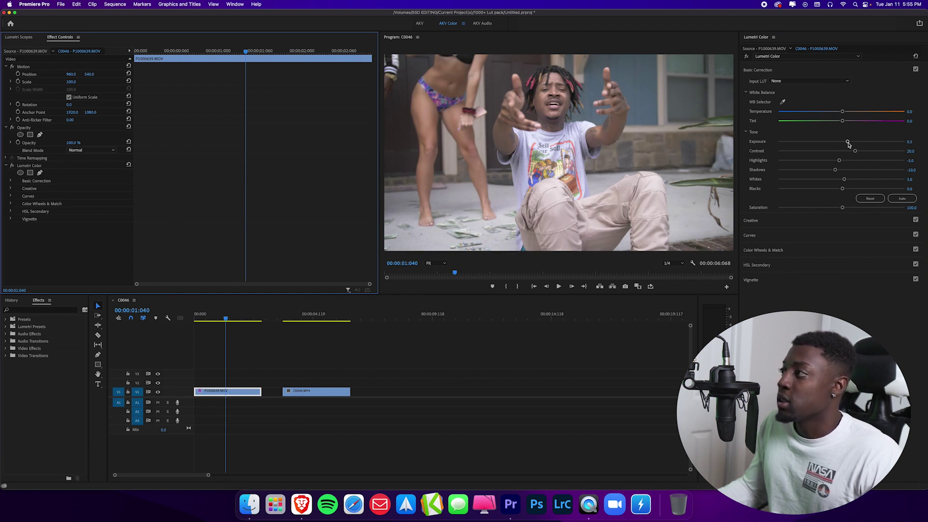
{"action": "left_click_drag", "start_coordinate": [848, 142], "coordinate": [849, 143]}
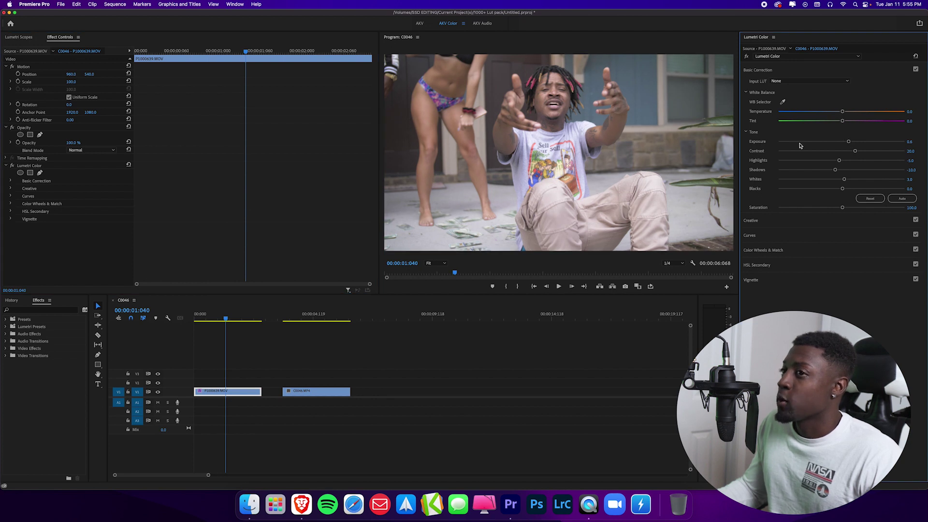
{"action": "left_click", "coordinate": [13, 165]}
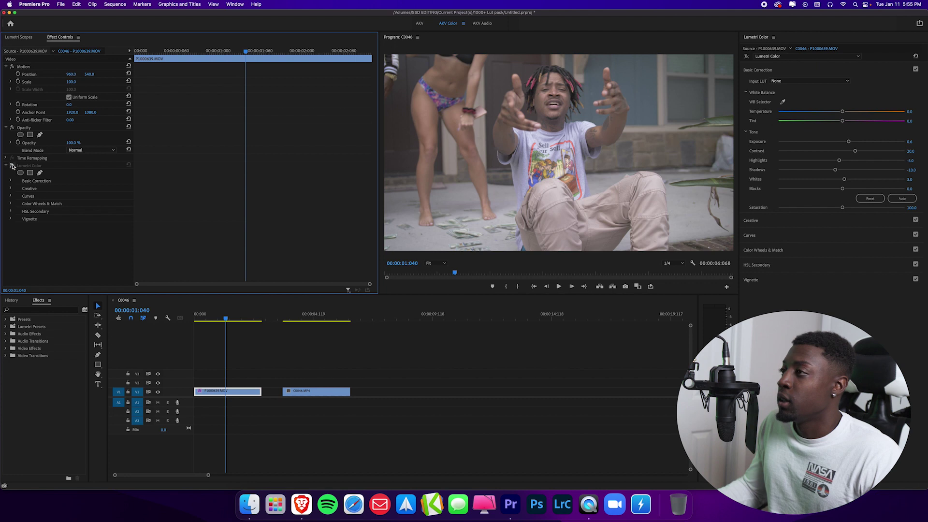
{"action": "left_click", "coordinate": [13, 166]}
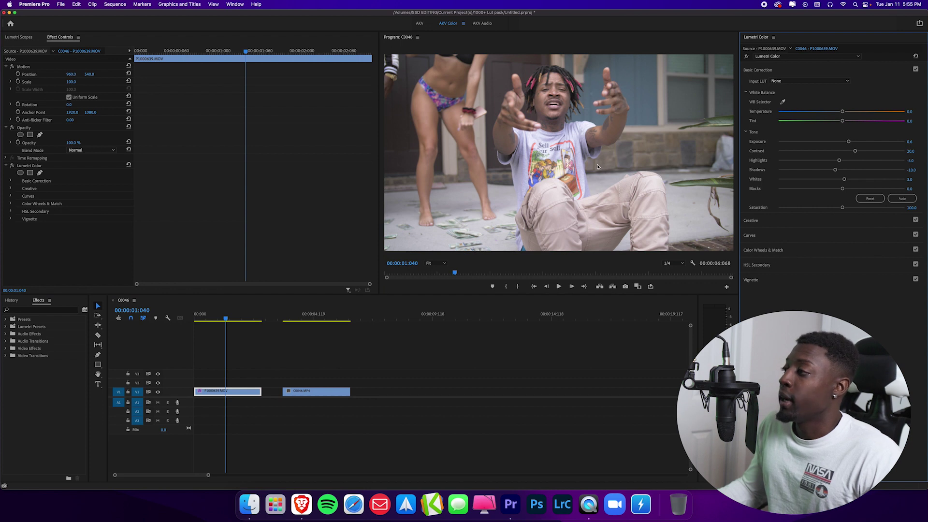
Step: Shift the Highlights color wheel slightly toward a warmer tone, compare Color Wheels & Match off and on, and reopen Basic Correction
{"action": "left_click", "coordinate": [761, 251]}
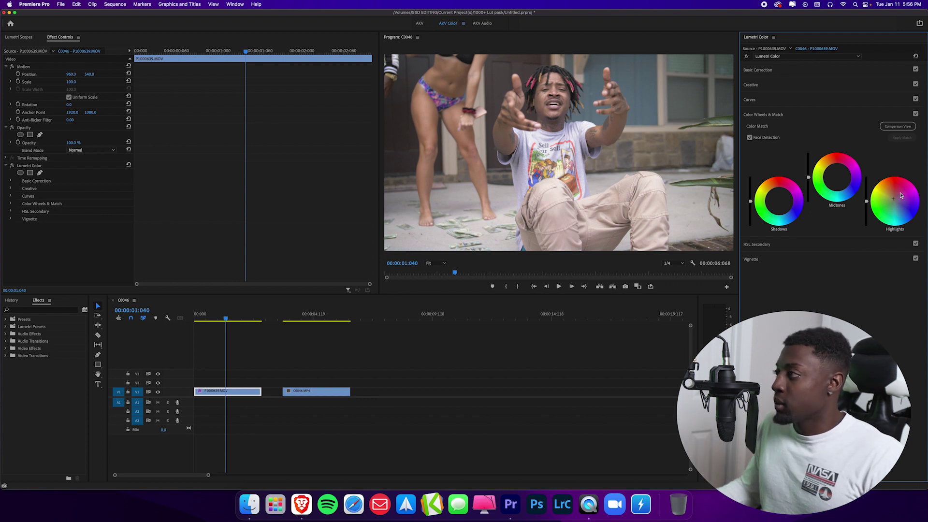
{"action": "left_click", "coordinate": [915, 114]}
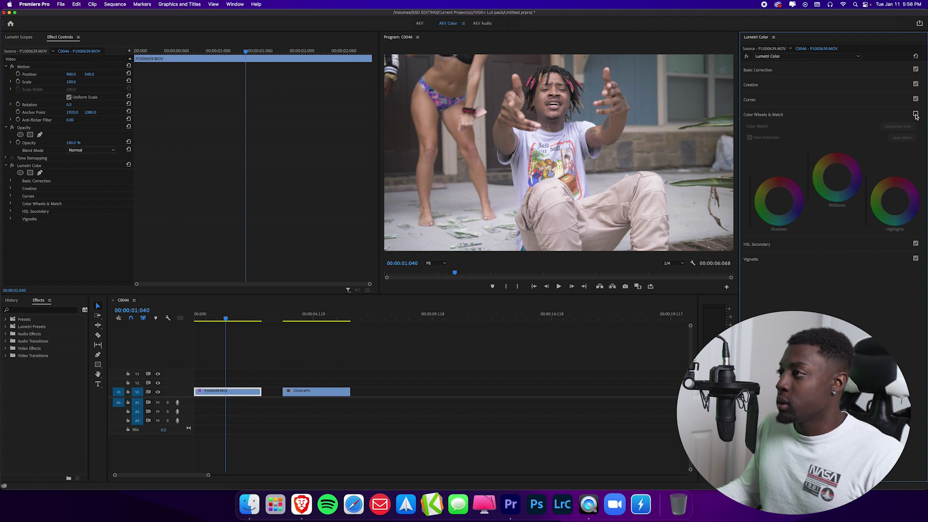
{"action": "left_click", "coordinate": [915, 114]}
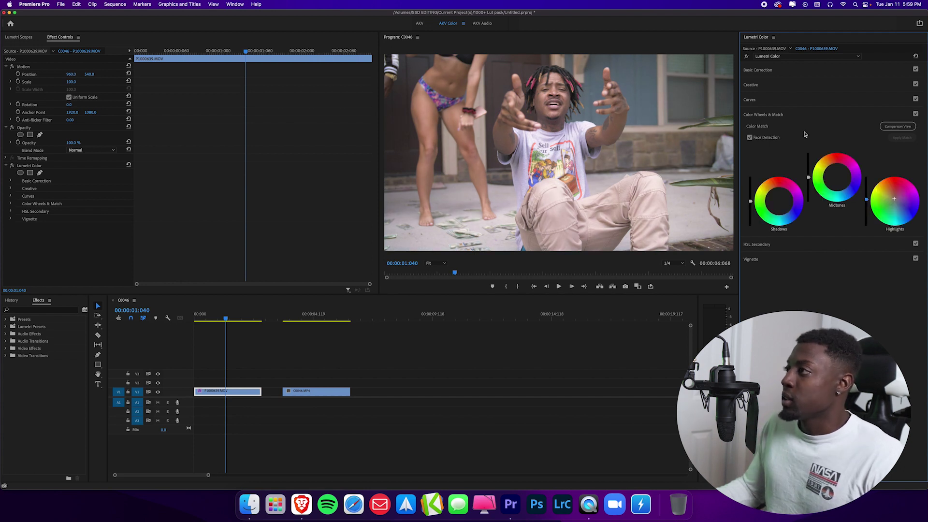
{"action": "left_click", "coordinate": [766, 71]}
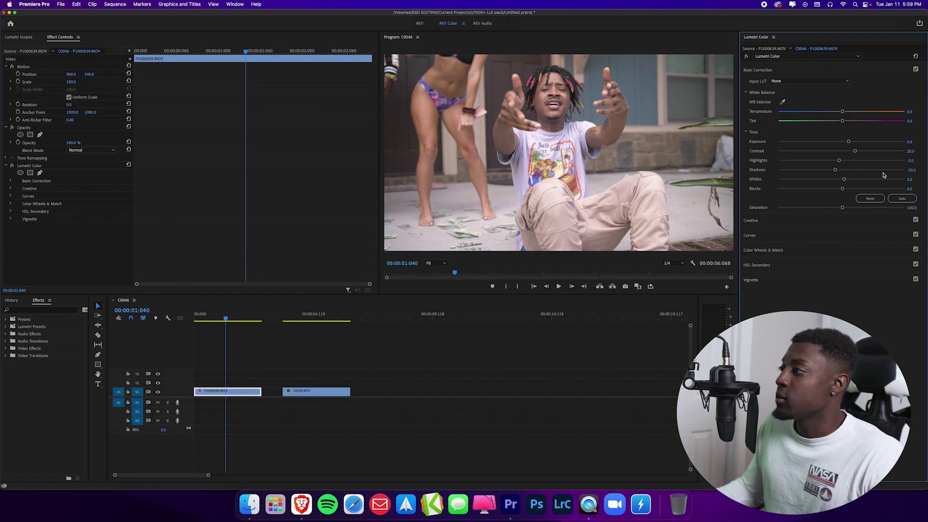
Step: Set the clip's shadows to -30 and shift the white balance temperature slightly warmer
{"action": "left_click", "coordinate": [909, 170]}
{"action": "type", "text": "-3"}
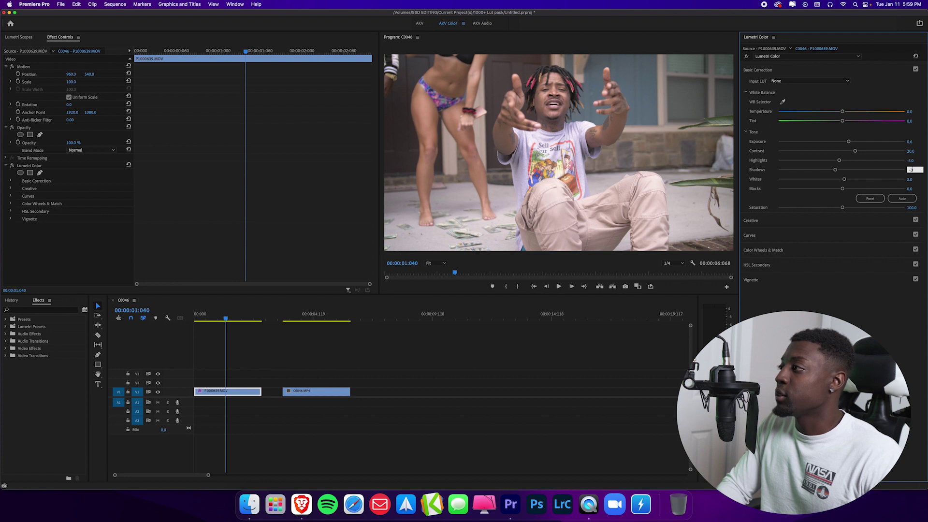
{"action": "type", "text": "0"}
{"action": "key", "text": "Return"}
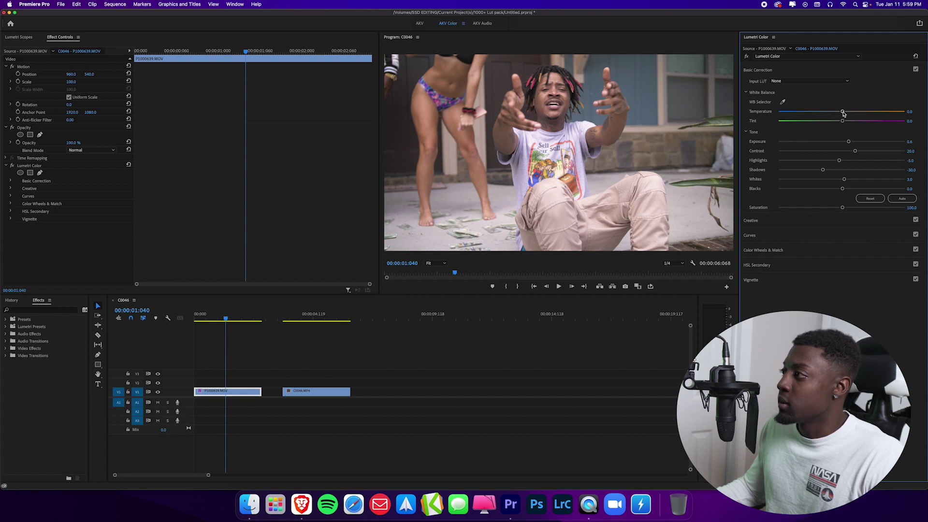
{"action": "left_click_drag", "start_coordinate": [842, 113], "coordinate": [843, 114]}
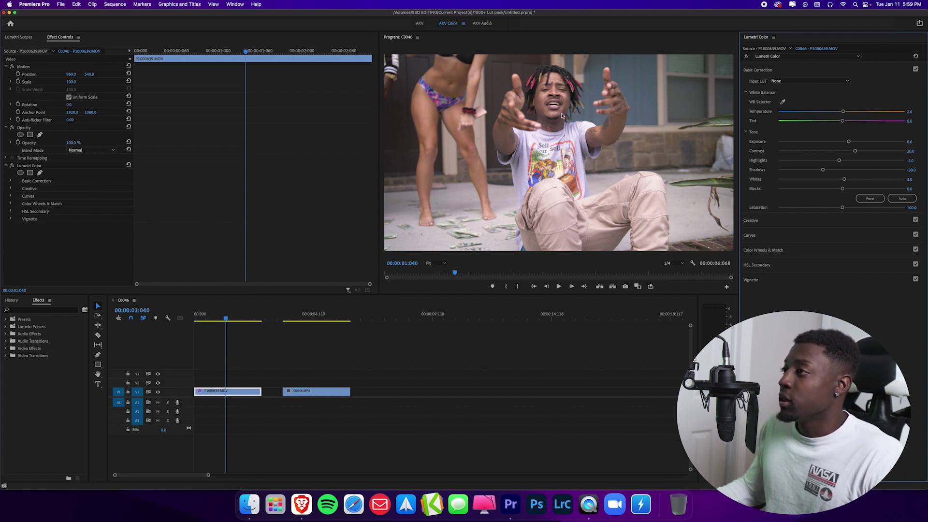
Step: Set the clip's contrast to 30 and its highlights to -10
{"action": "left_click", "coordinate": [911, 151]}
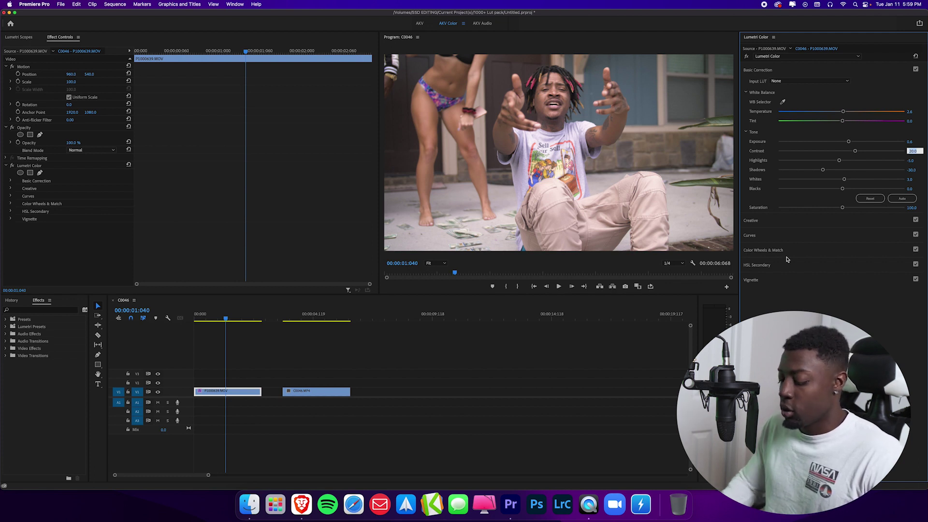
{"action": "type", "text": "30"}
{"action": "key", "text": "Return"}
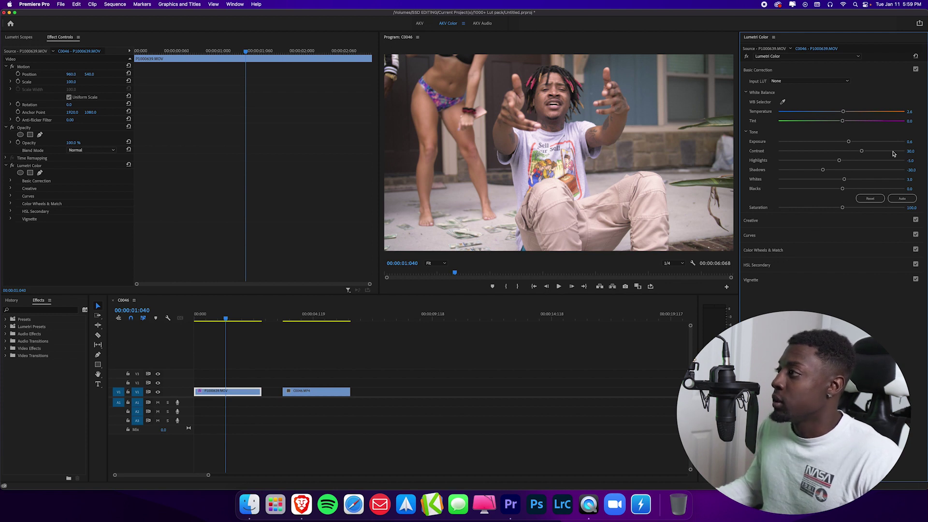
{"action": "left_click", "coordinate": [911, 161]}
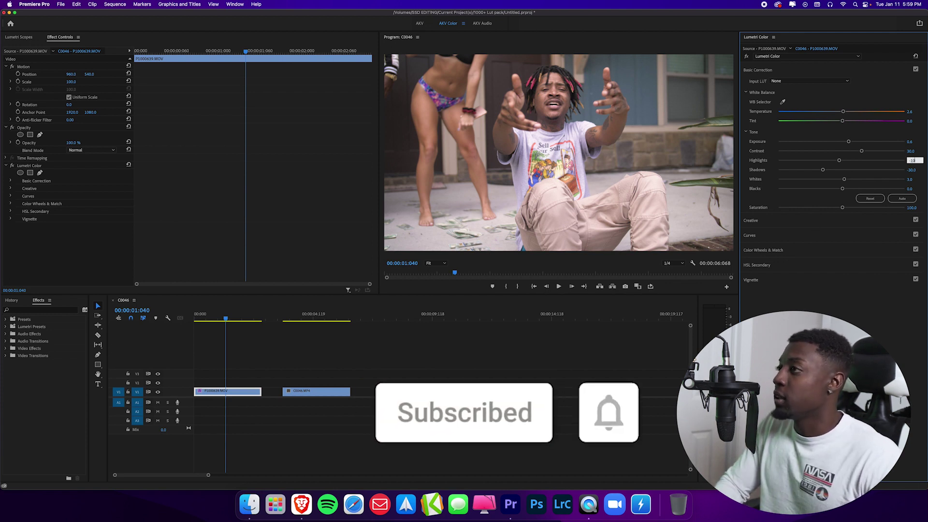
{"action": "type", "text": "-10"}
{"action": "key", "text": "Return"}
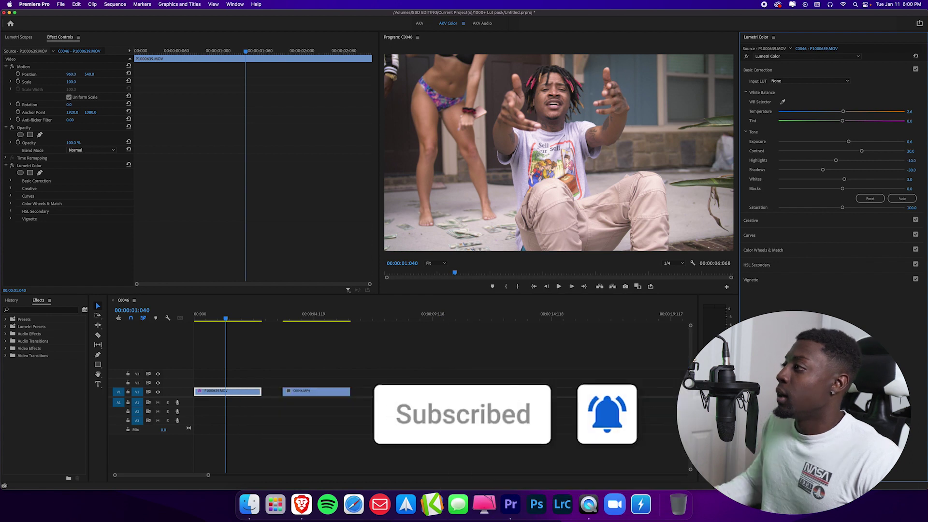
Step: Adjust the clip's highlights to -7 and raise its whites to 5
{"action": "left_click", "coordinate": [911, 160]}
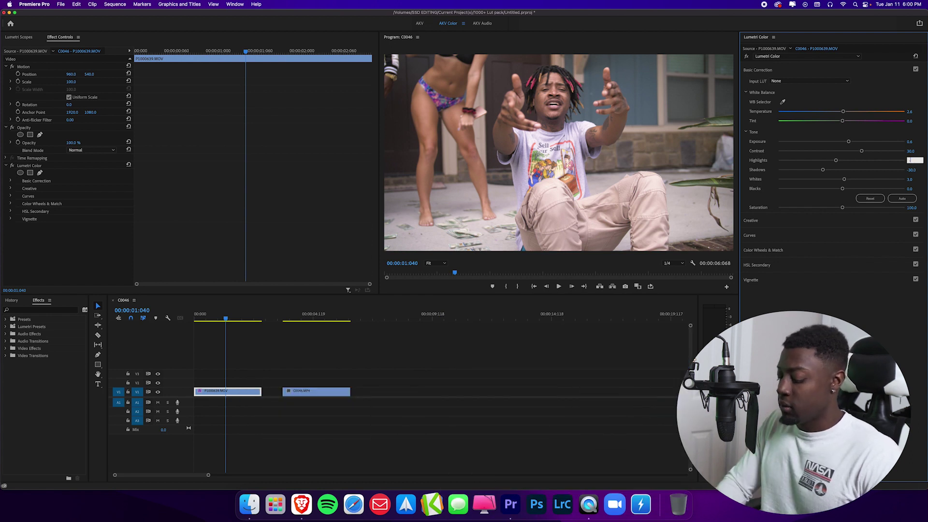
{"action": "type", "text": "-7"}
{"action": "key", "text": "Return"}
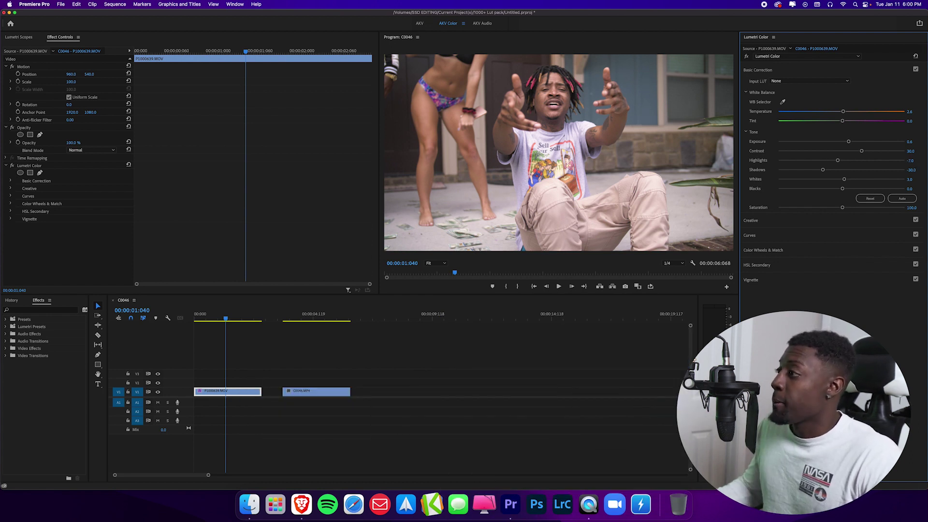
{"action": "left_click", "coordinate": [910, 179]}
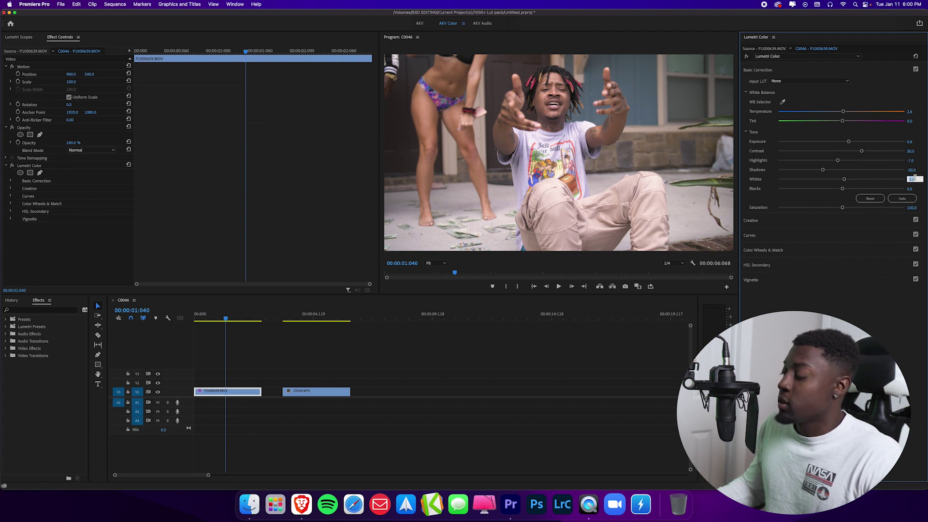
{"action": "type", "text": "5"}
{"action": "key", "text": "Return"}
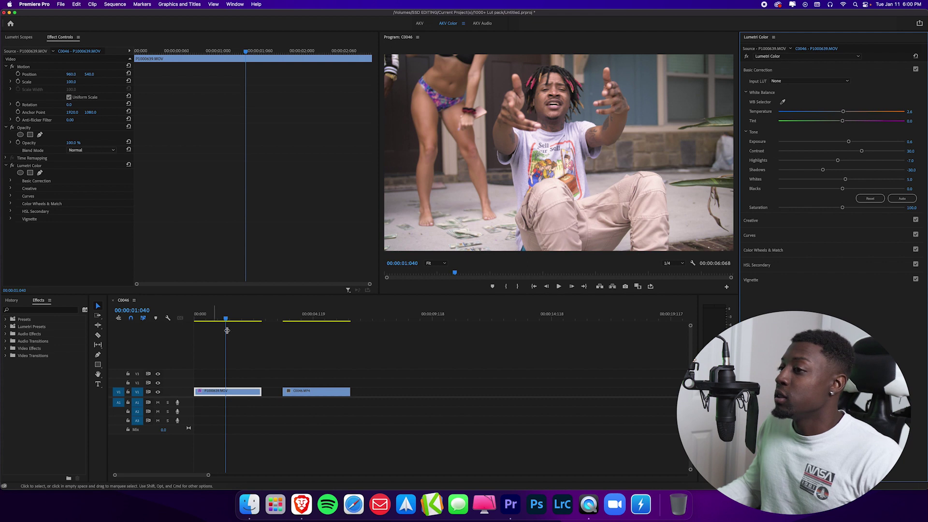
Step: Play the clip with Lumetri Color off and back on to compare the original with the grade
{"action": "left_click", "coordinate": [13, 165]}
{"action": "key", "text": "space"}
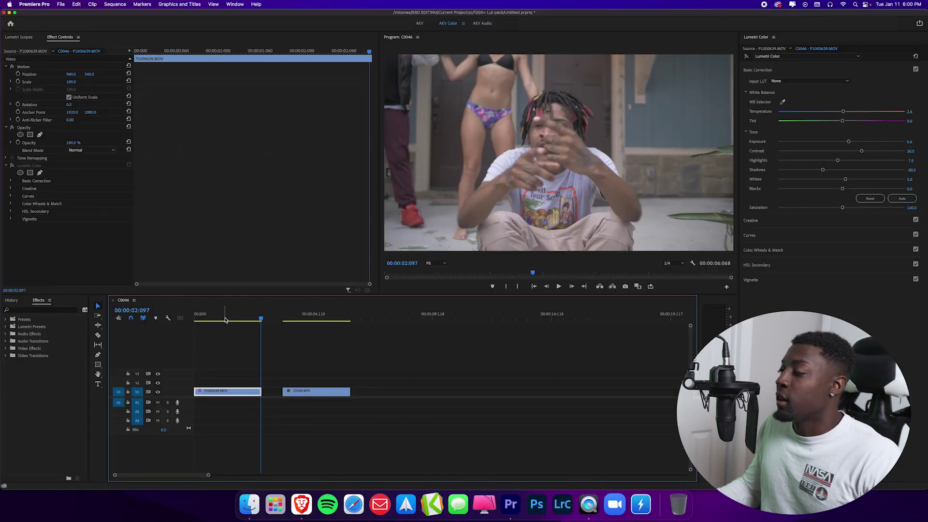
{"action": "left_click", "coordinate": [13, 166]}
{"action": "key", "text": "space"}
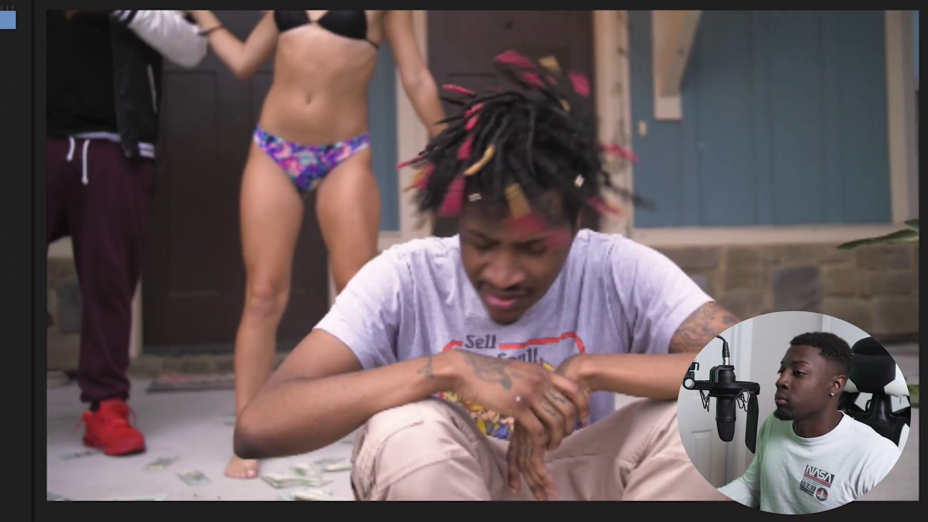
Step: Warm the temperature to 4.9 at a frame near the clip's end, and play the graded clip from its start
{"action": "left_click", "coordinate": [248, 320]}
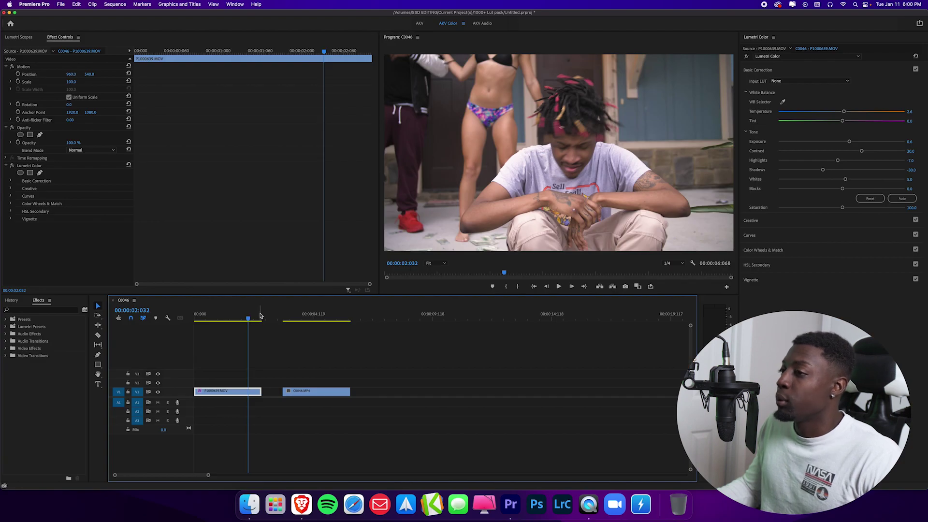
{"action": "left_click_drag", "start_coordinate": [844, 111], "coordinate": [845, 111]}
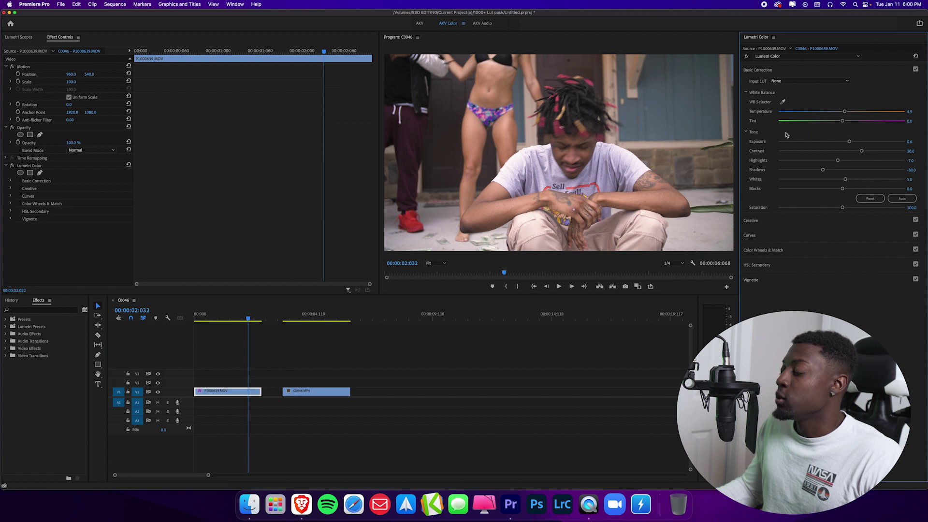
{"action": "left_click_drag", "start_coordinate": [229, 318], "coordinate": [194, 318]}
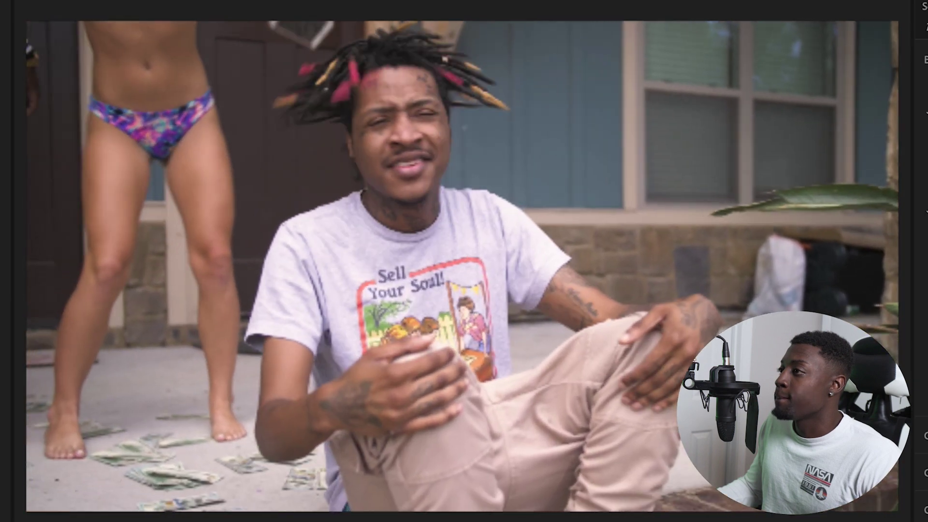
{"action": "key", "text": "space"}
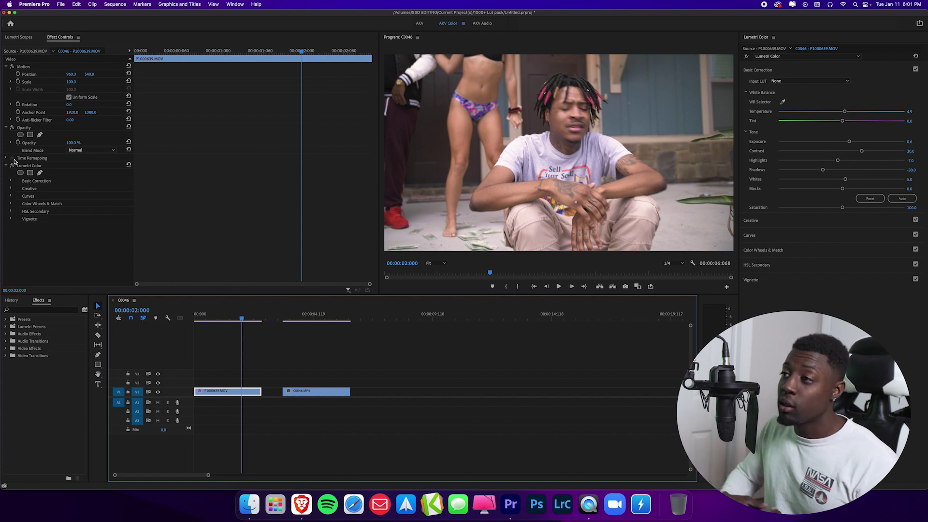
Step: Move to the C0046.MP4 clip in the timeline and raise its exposure to 0.2
{"action": "left_click", "coordinate": [313, 318]}
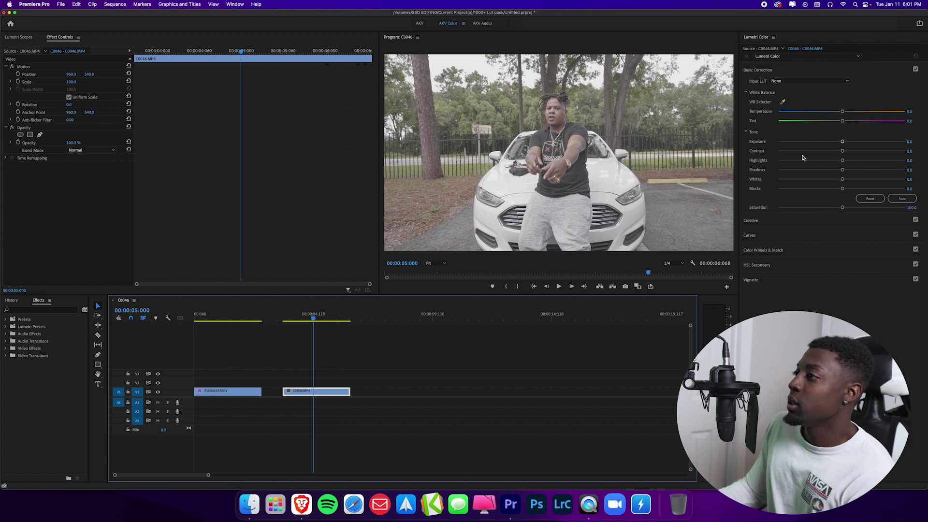
{"action": "left_click_drag", "start_coordinate": [842, 143], "coordinate": [844, 143]}
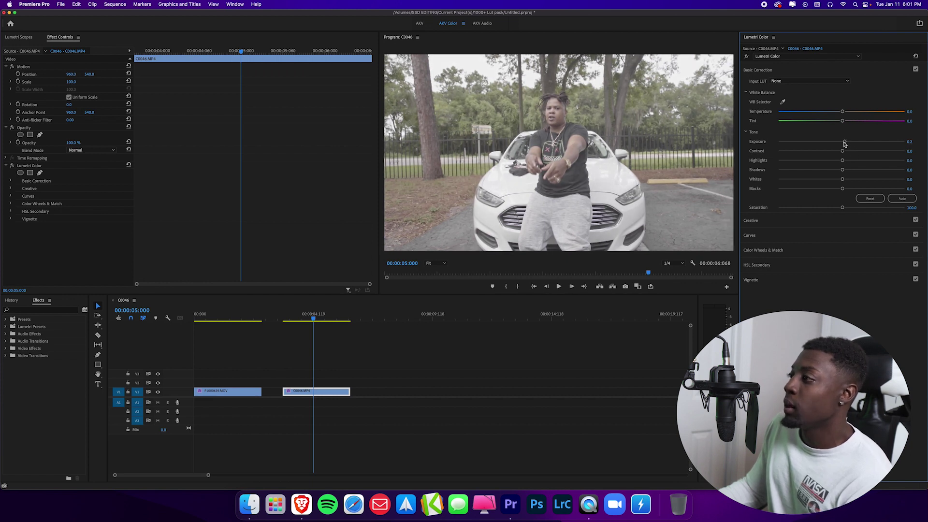
Step: Add shadow, midtone and highlight points to the RGB curve, pull the shadow point down slightly, and compare Curves off and on
{"action": "left_click", "coordinate": [749, 236]}
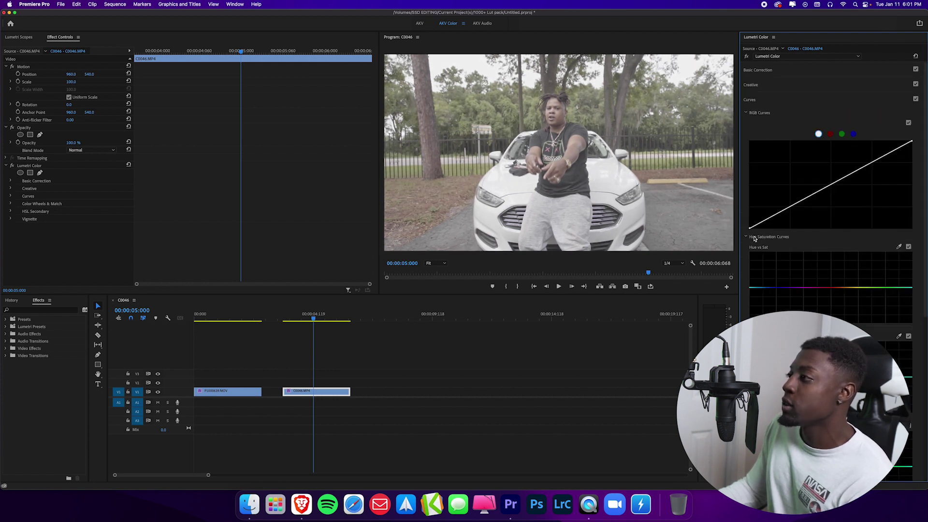
{"action": "left_click", "coordinate": [790, 207]}
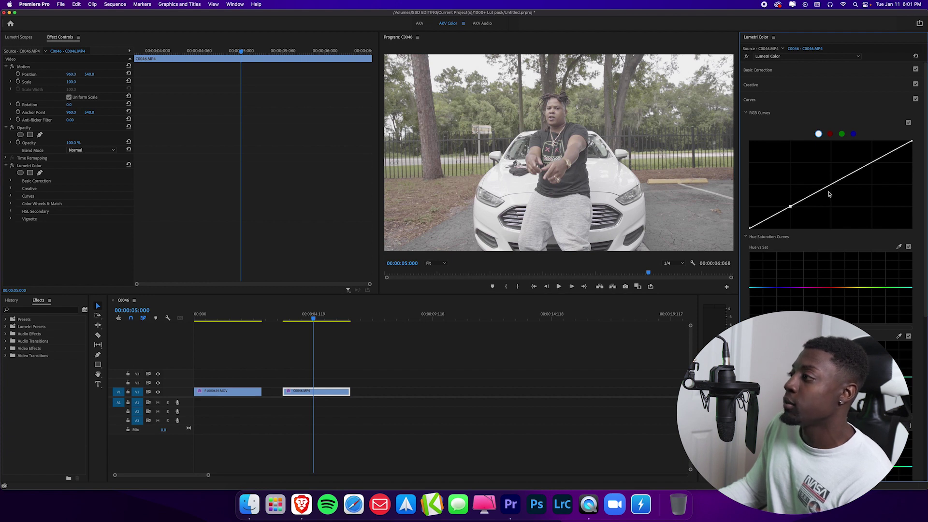
{"action": "left_click", "coordinate": [831, 185]}
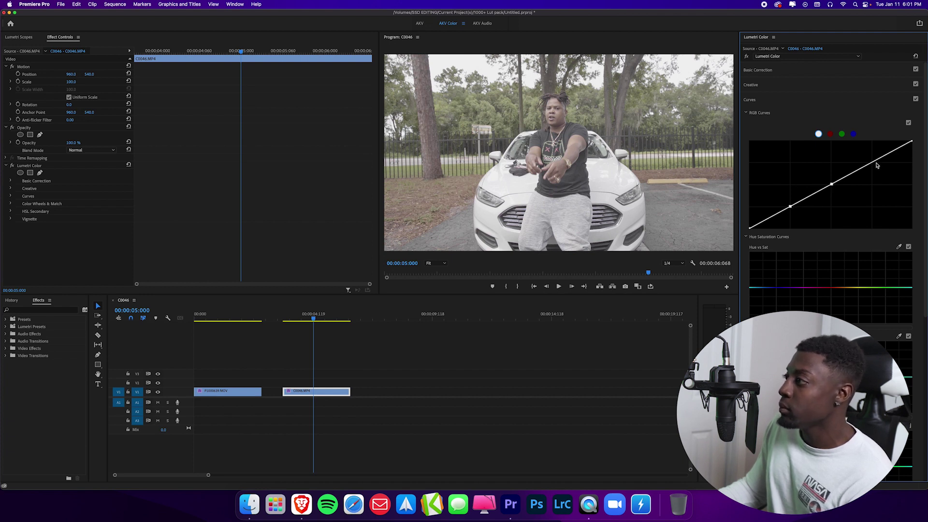
{"action": "left_click", "coordinate": [873, 161]}
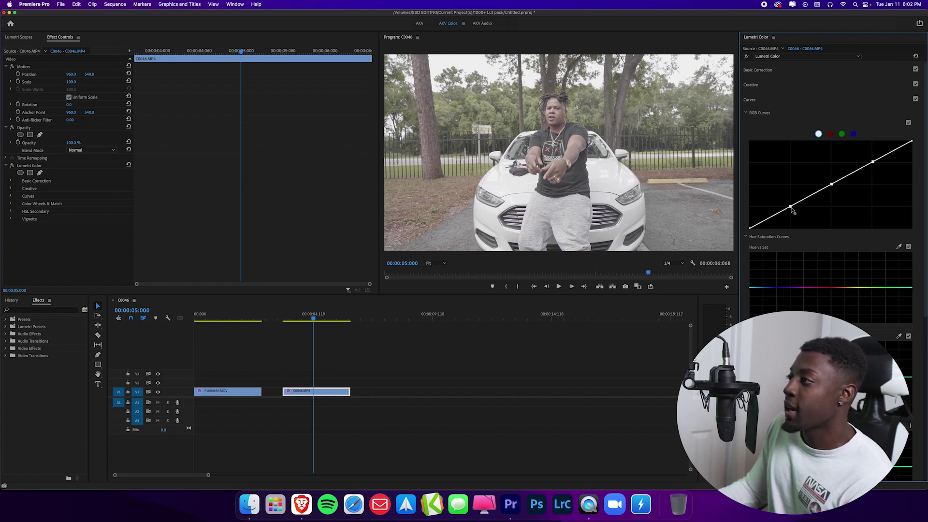
{"action": "left_click_drag", "start_coordinate": [791, 207], "coordinate": [791, 211]}
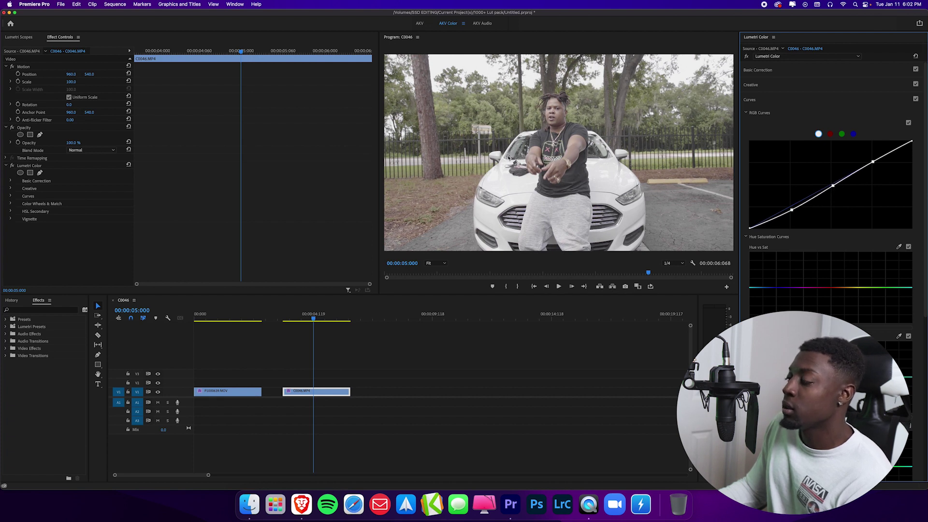
{"action": "left_click", "coordinate": [915, 99]}
{"action": "left_click", "coordinate": [914, 99]}
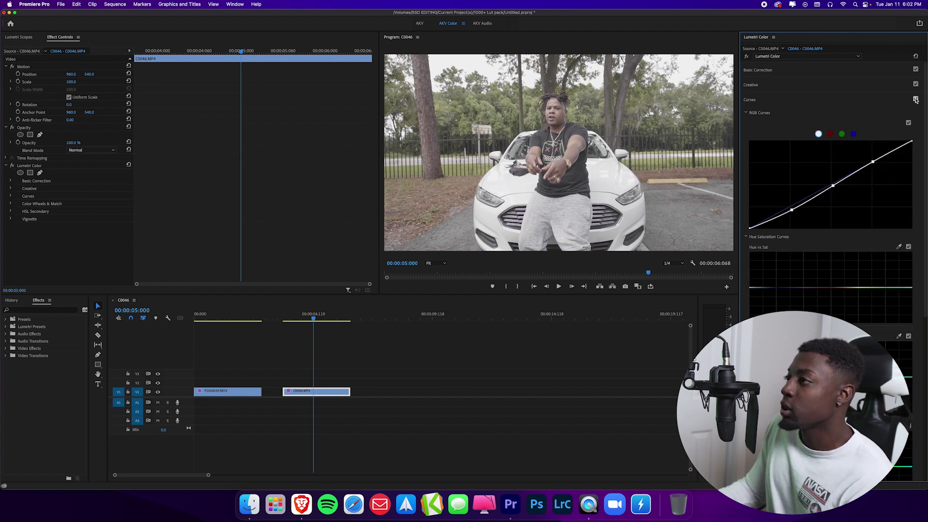
Step: In Basic Correction, set the C0046.MP4 clip's contrast to 20 and shadows to -30
{"action": "left_click", "coordinate": [767, 72]}
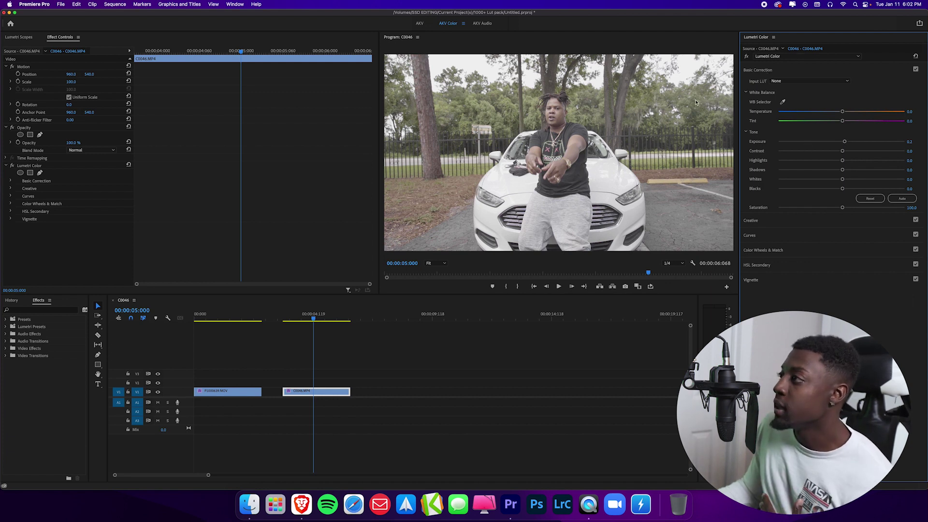
{"action": "left_click", "coordinate": [911, 151]}
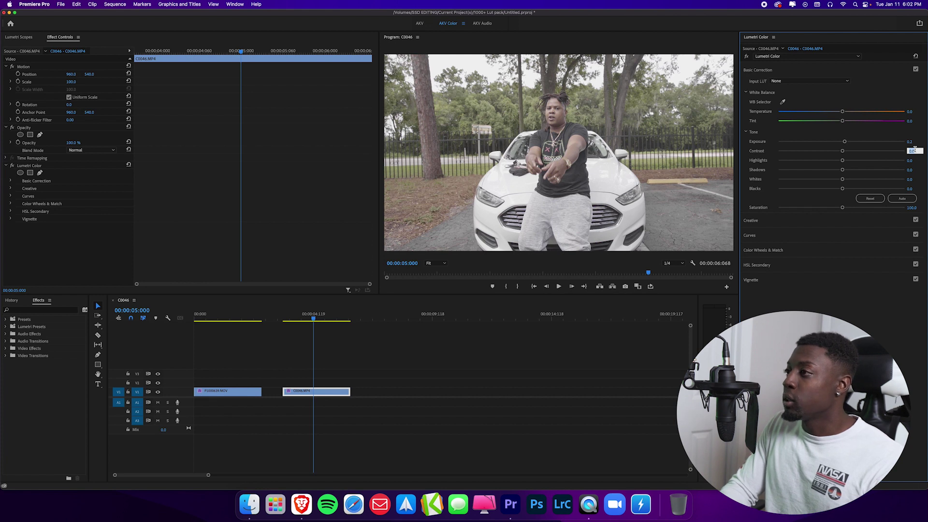
{"action": "type", "text": "20"}
{"action": "key", "text": "Return"}
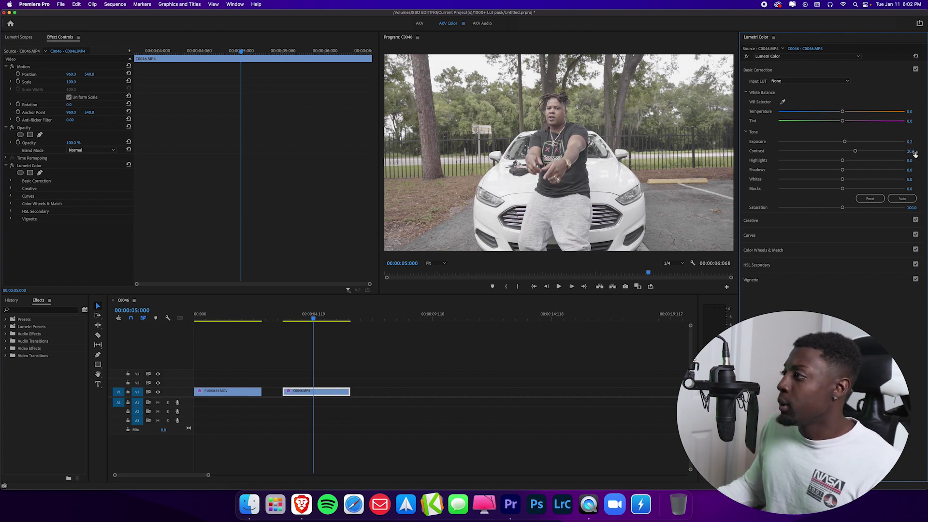
{"action": "left_click", "coordinate": [910, 170]}
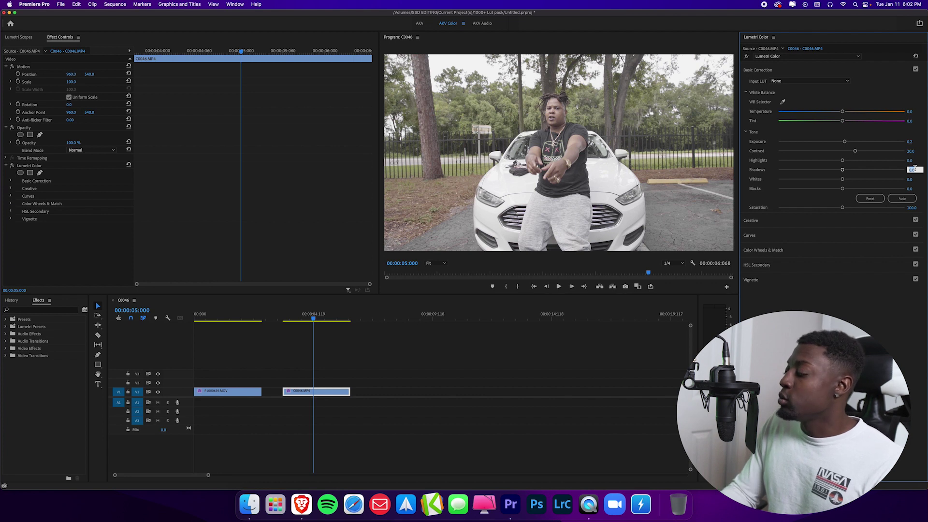
{"action": "type", "text": "-30"}
{"action": "key", "text": "Return"}
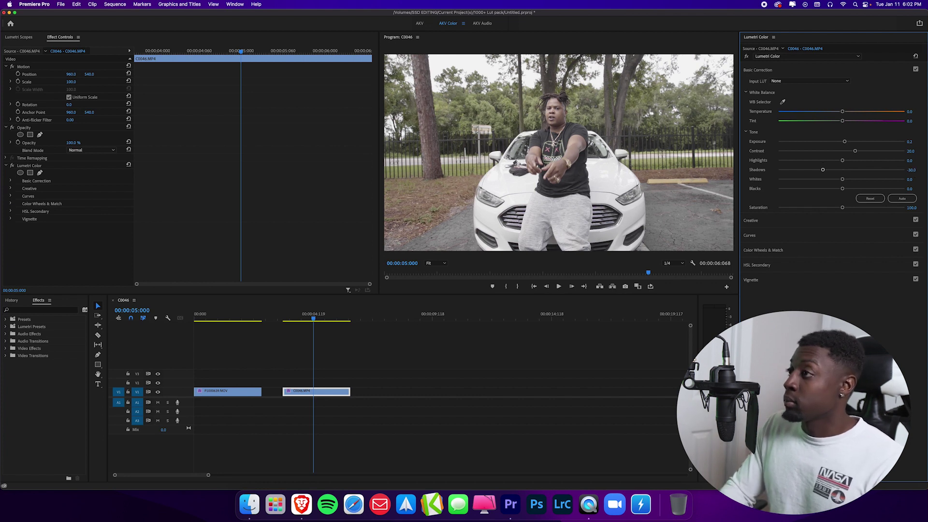
Step: Inspect the frame in an enlarged Program monitor, restore the layout, and reduce contrast to 10
{"action": "left_click", "coordinate": [532, 174]}
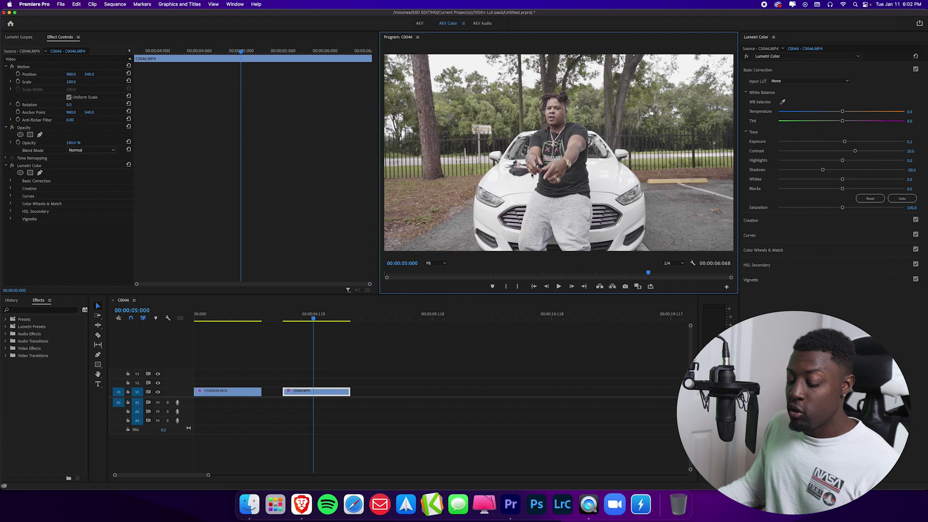
{"action": "key", "text": "grave"}
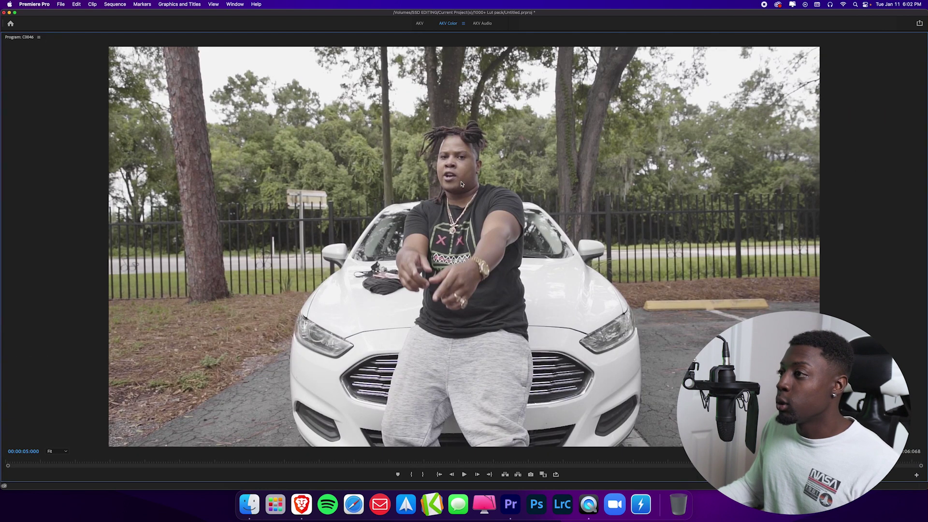
{"action": "key", "text": "grave"}
{"action": "left_click", "coordinate": [911, 150]}
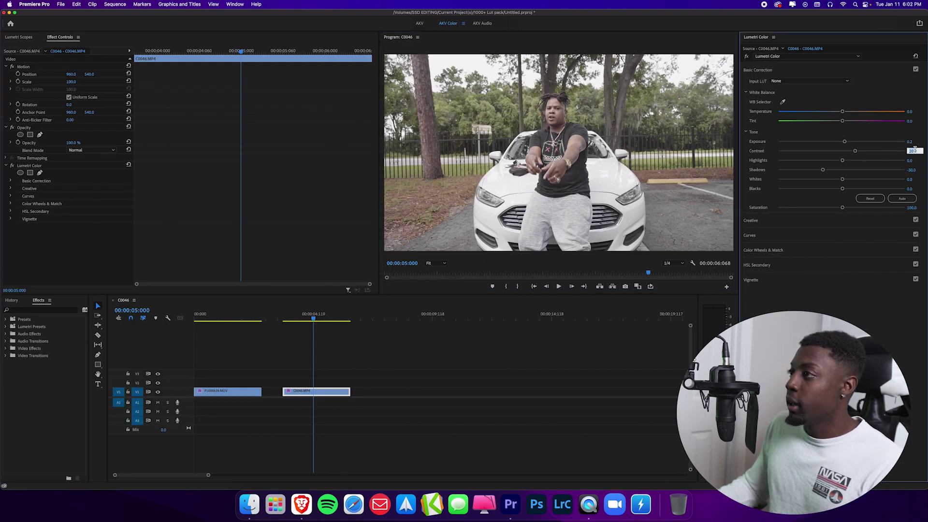
{"action": "type", "text": "10"}
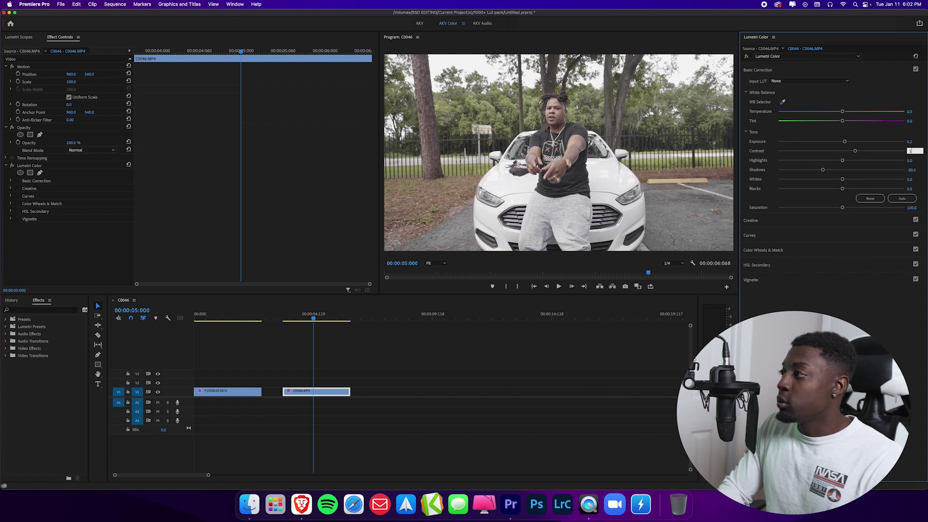
{"action": "key", "text": "Return"}
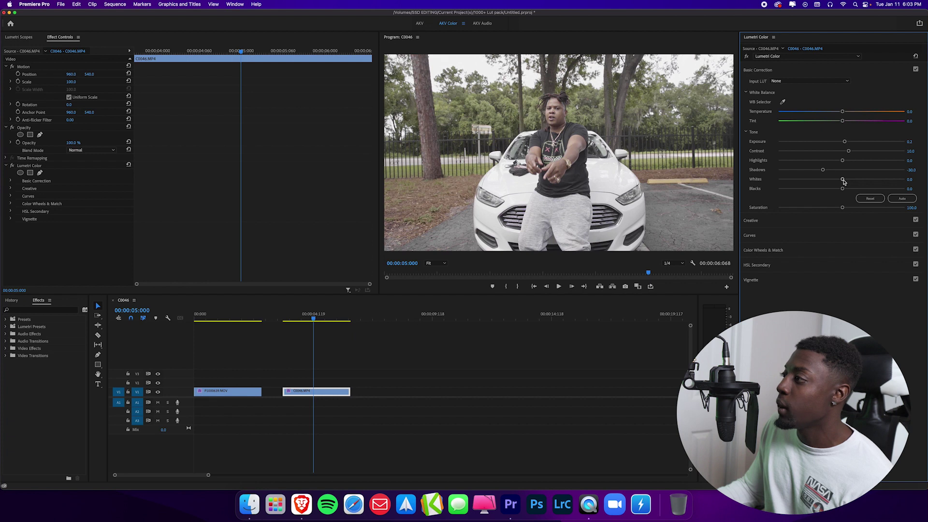
Step: In Basic Correction, set the C0046.MP4 clip's whites to 15 and highlights to -5
{"action": "left_click_drag", "start_coordinate": [842, 179], "coordinate": [851, 179]}
{"action": "left_click", "coordinate": [912, 179]}
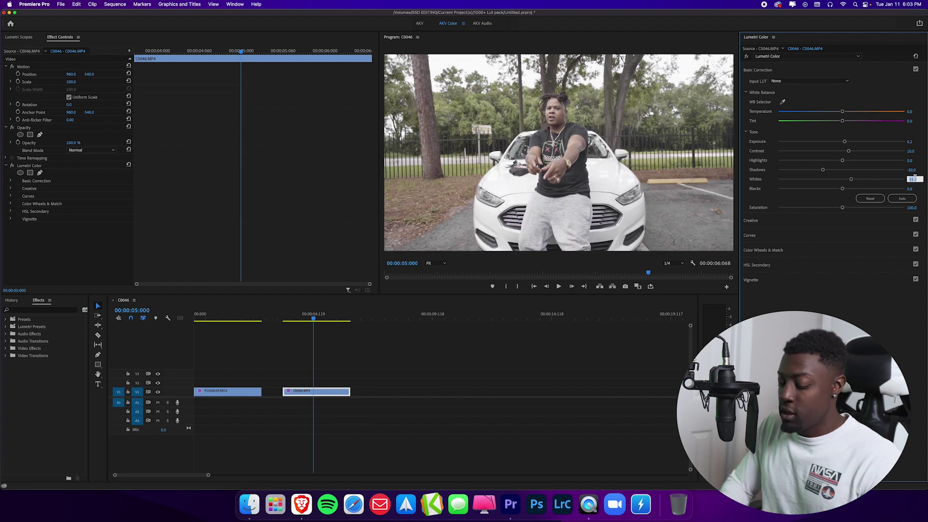
{"action": "key", "text": "Return"}
{"action": "left_click_drag", "start_coordinate": [842, 161], "coordinate": [838, 162]}
{"action": "left_click_drag", "start_coordinate": [911, 161], "coordinate": [901, 161]}
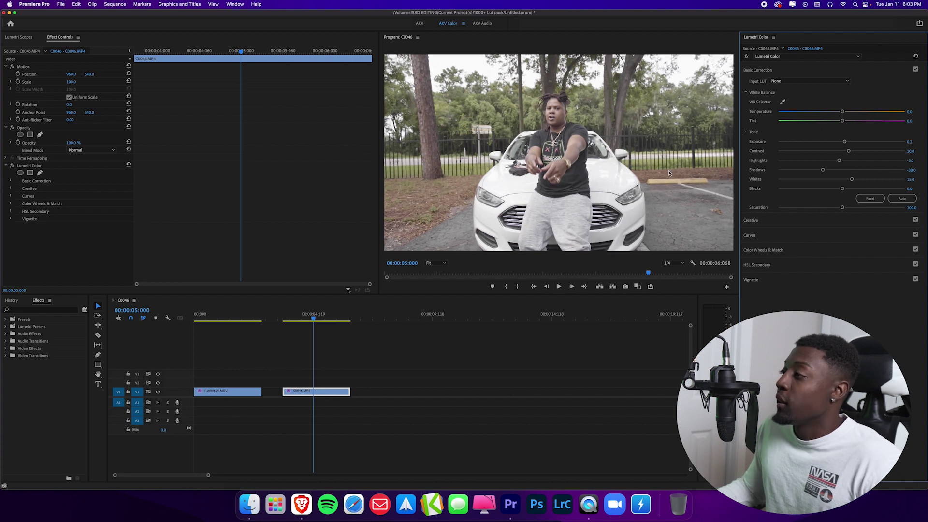
Step: Compare the C0046.MP4 frame with the whole Lumetri Color effect switched off and on
{"action": "left_click", "coordinate": [14, 167]}
{"action": "left_click", "coordinate": [13, 166]}
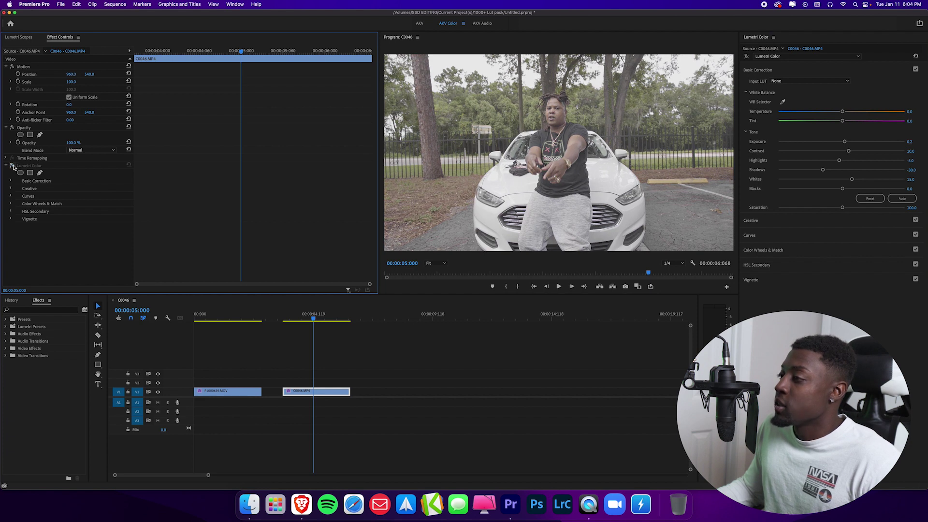
{"action": "left_click", "coordinate": [13, 166]}
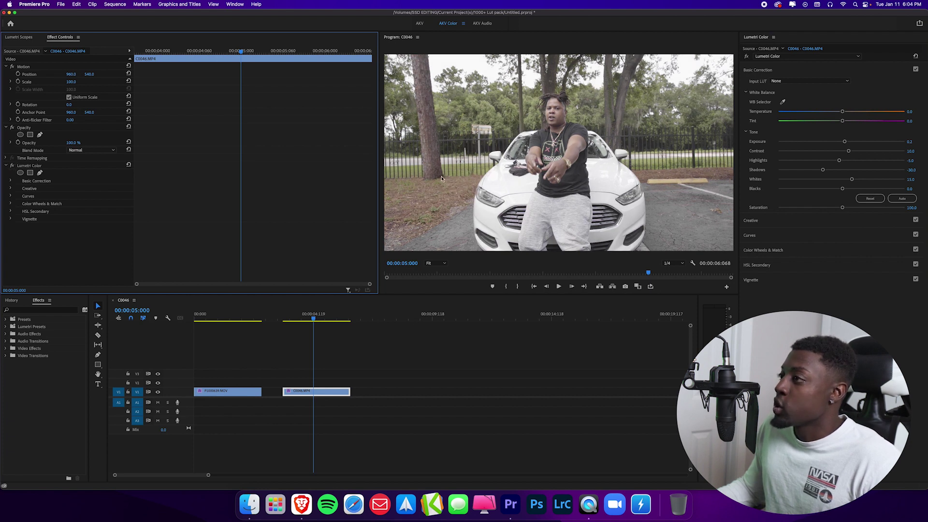
Step: Pull the RGB curve's shadow point down slightly more and raise the whites to 17
{"action": "left_click", "coordinate": [875, 199]}
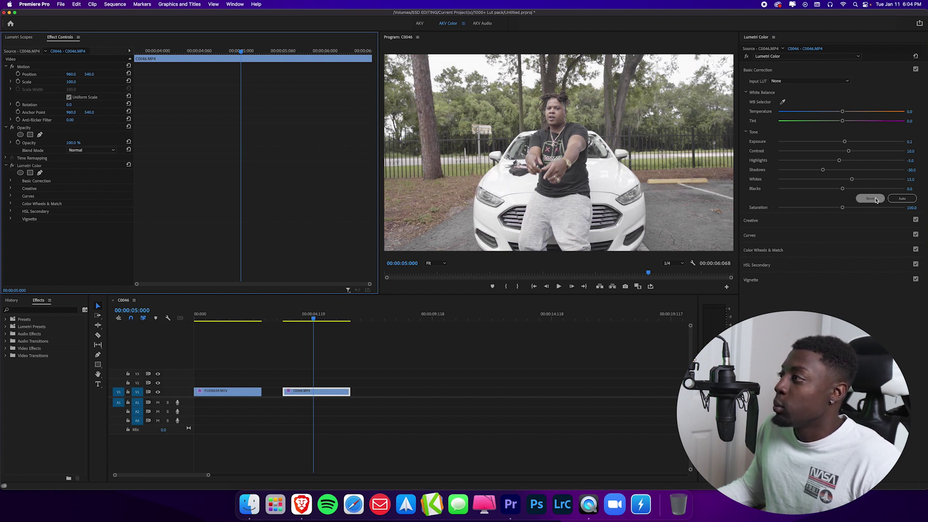
{"action": "left_click", "coordinate": [749, 235]}
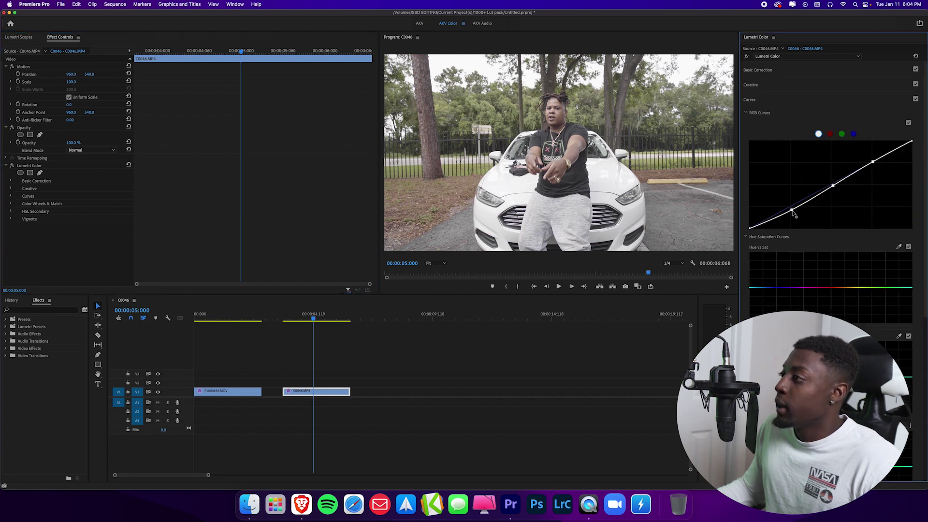
{"action": "left_click_drag", "start_coordinate": [792, 213], "coordinate": [792, 215]}
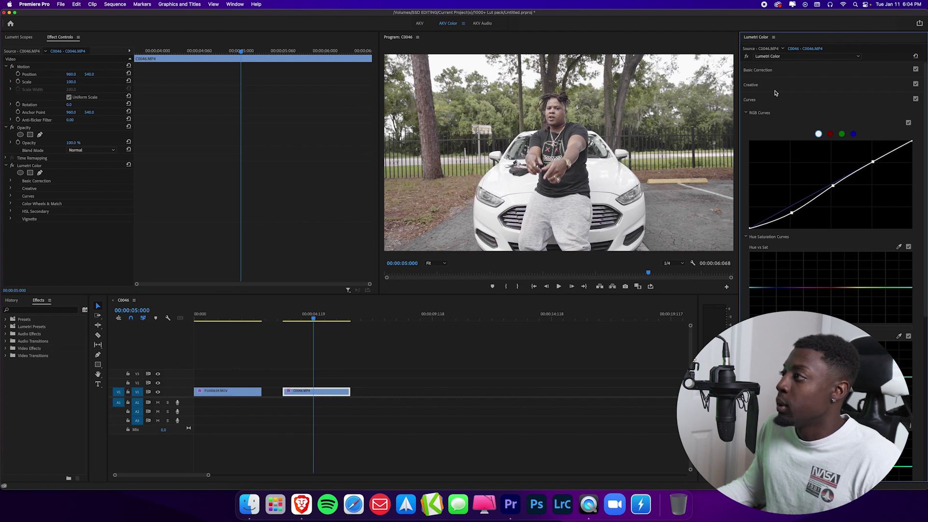
{"action": "left_click", "coordinate": [758, 70]}
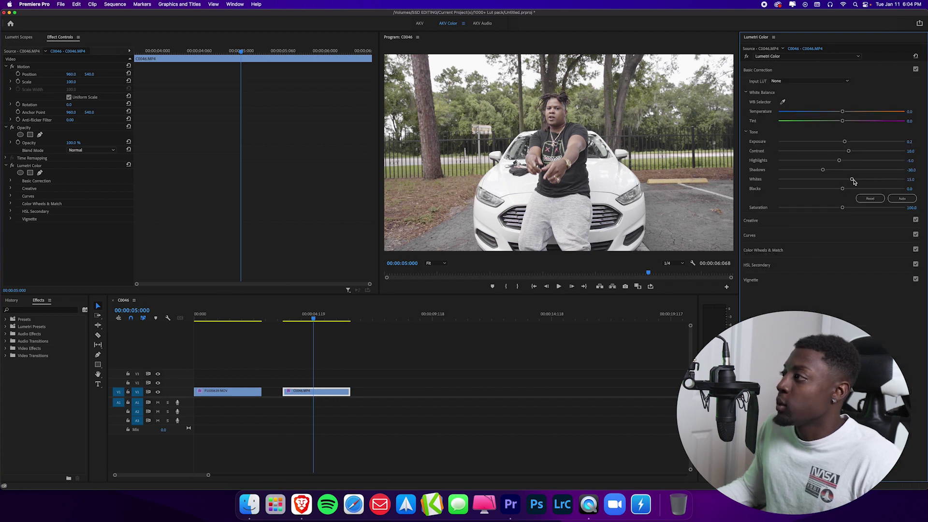
{"action": "left_click_drag", "start_coordinate": [851, 179], "coordinate": [853, 182]}
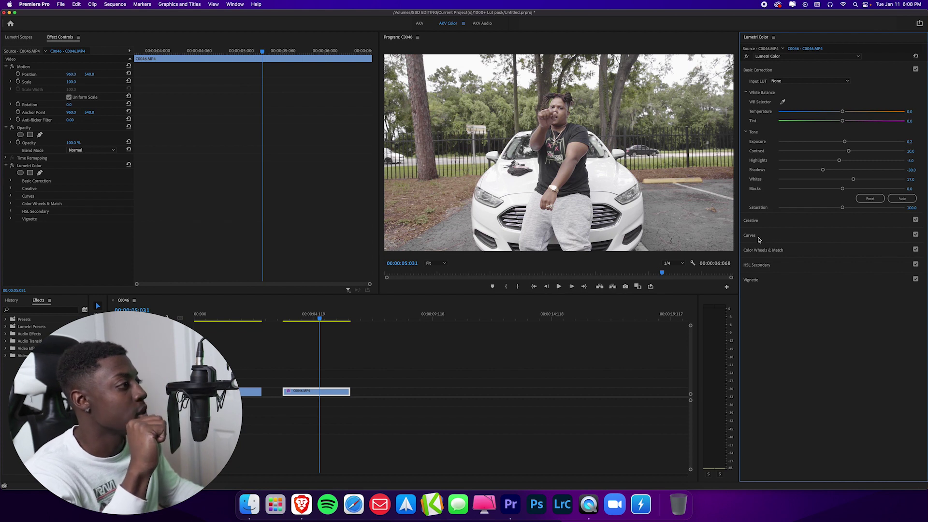
Step: Sample the green foliage behind the car to place control points on the Hue vs Hue curve
{"action": "left_click", "coordinate": [755, 238]}
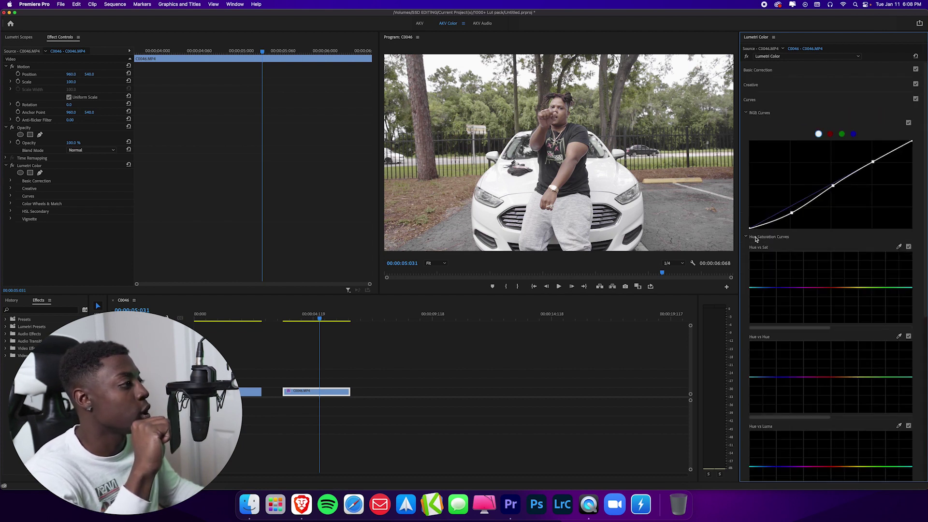
{"action": "scroll", "coordinate": [867, 357], "scroll_direction": "down", "scroll_amount": 3}
{"action": "scroll", "coordinate": [867, 356], "scroll_direction": "down", "scroll_amount": 2}
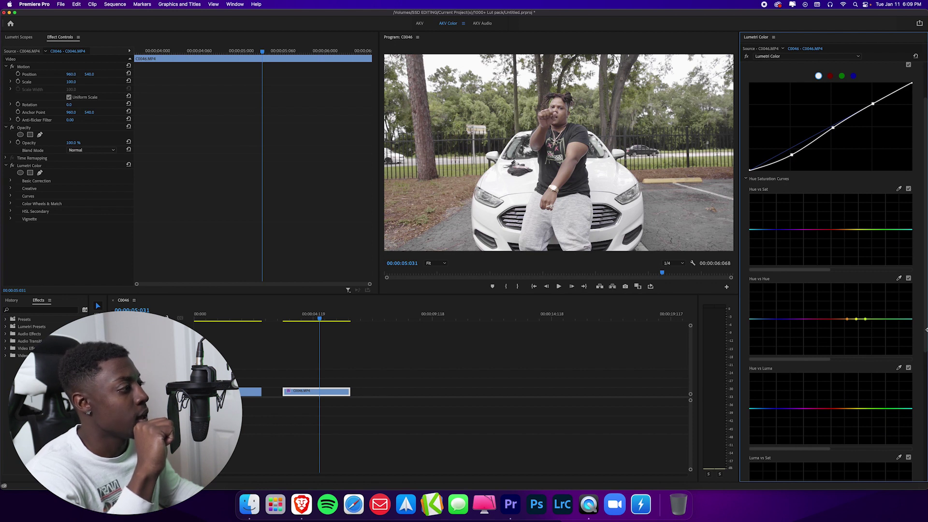
{"action": "left_click", "coordinate": [898, 278]}
{"action": "left_click", "coordinate": [671, 137]}
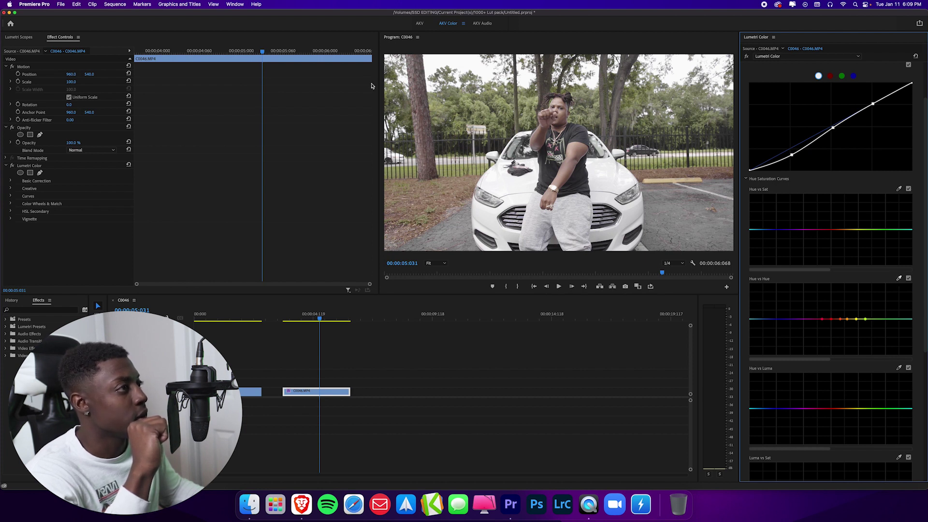
{"action": "left_click", "coordinate": [487, 106]}
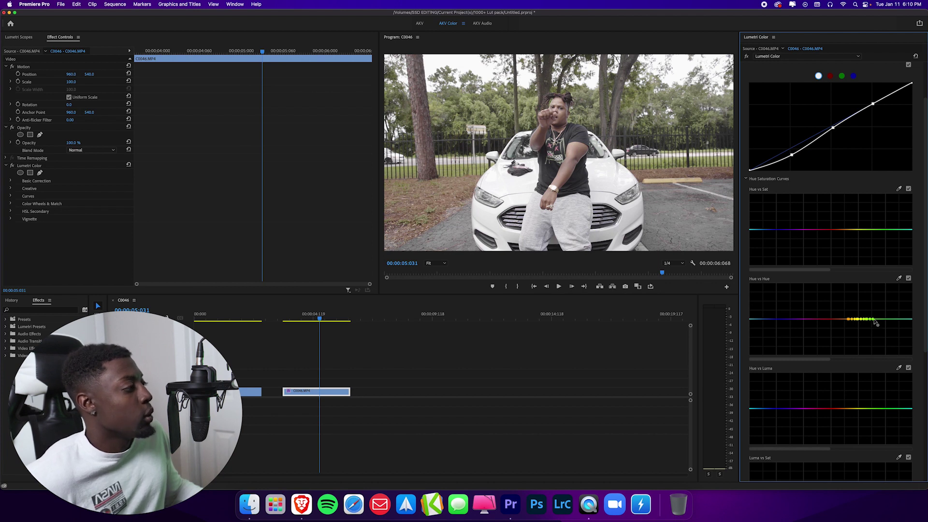
Step: Raise the yellow-to-green points on the Hue vs Hue curve into an arch that shifts the foliage to orange
{"action": "mouse_move", "coordinate": [874, 322]}
{"action": "left_mouse_down"}
{"action": "mouse_move", "coordinate": [872, 295]}
{"action": "mouse_move", "coordinate": [868, 318]}
{"action": "left_mouse_up"}
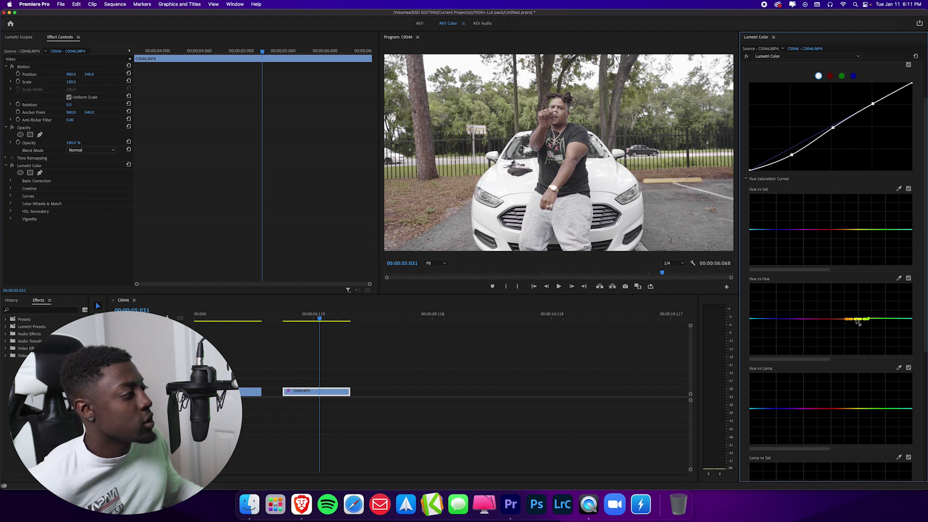
{"action": "mouse_move", "coordinate": [855, 321]}
{"action": "left_mouse_down"}
{"action": "mouse_move", "coordinate": [855, 331]}
{"action": "mouse_move", "coordinate": [852, 283]}
{"action": "mouse_move", "coordinate": [848, 312]}
{"action": "left_mouse_up"}
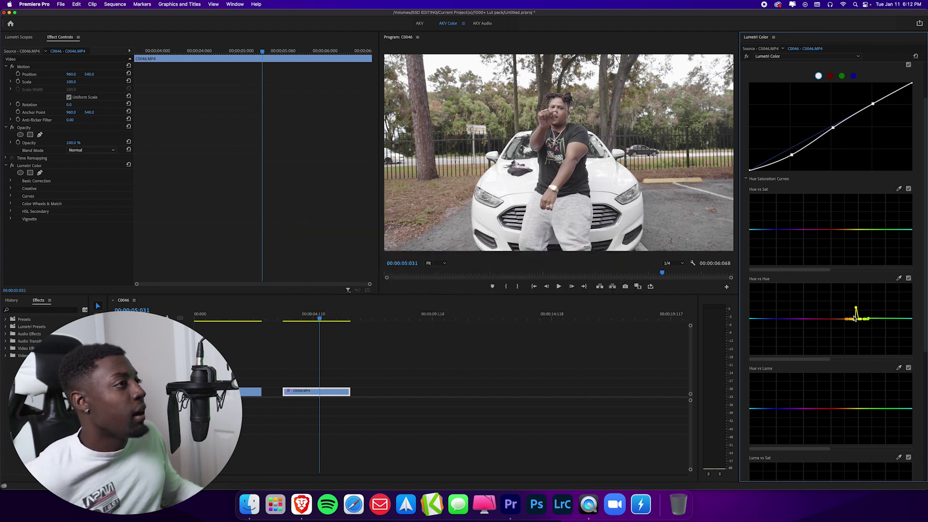
{"action": "left_click_drag", "start_coordinate": [856, 313], "coordinate": [866, 309]}
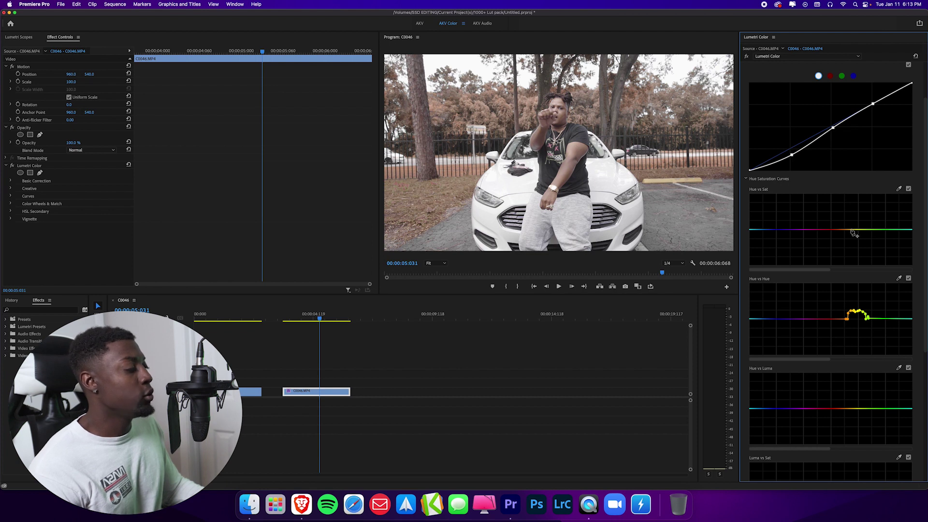
Step: Add points in the yellow-green range of the Hue vs Sat curve, raise them to boost the foliage, and compare the hue curves off and on
{"action": "left_click", "coordinate": [855, 230]}
{"action": "left_click", "coordinate": [870, 230]}
{"action": "left_click", "coordinate": [860, 230]}
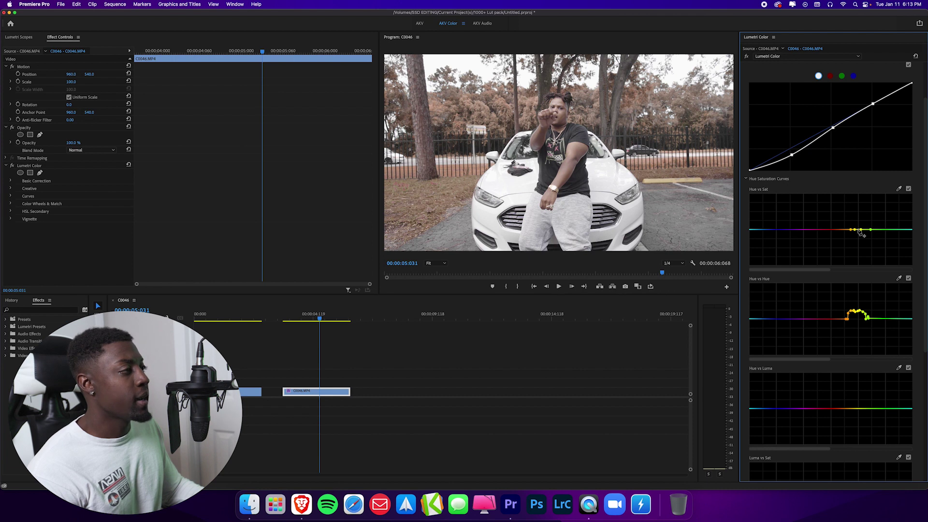
{"action": "mouse_move", "coordinate": [855, 230]}
{"action": "left_mouse_down"}
{"action": "mouse_move", "coordinate": [855, 193]}
{"action": "mouse_move", "coordinate": [856, 230]}
{"action": "left_mouse_up"}
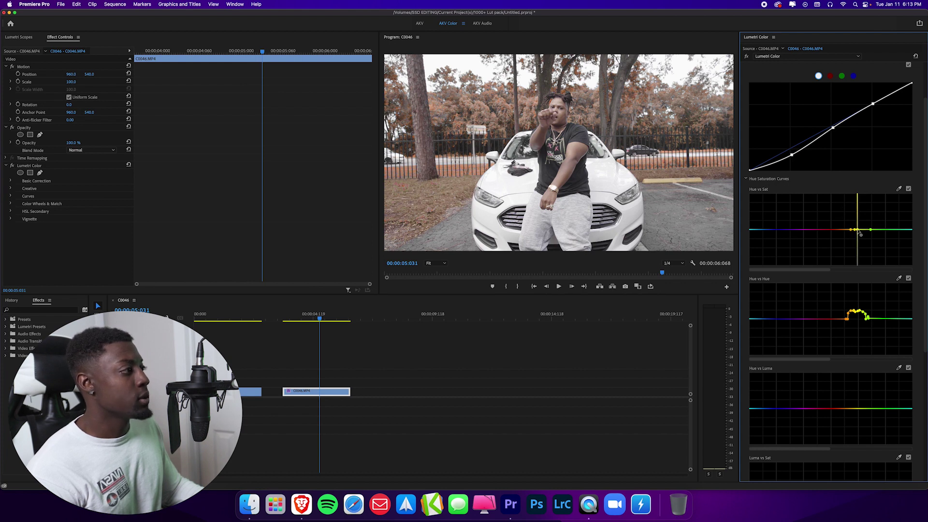
{"action": "left_click_drag", "start_coordinate": [857, 230], "coordinate": [855, 221]}
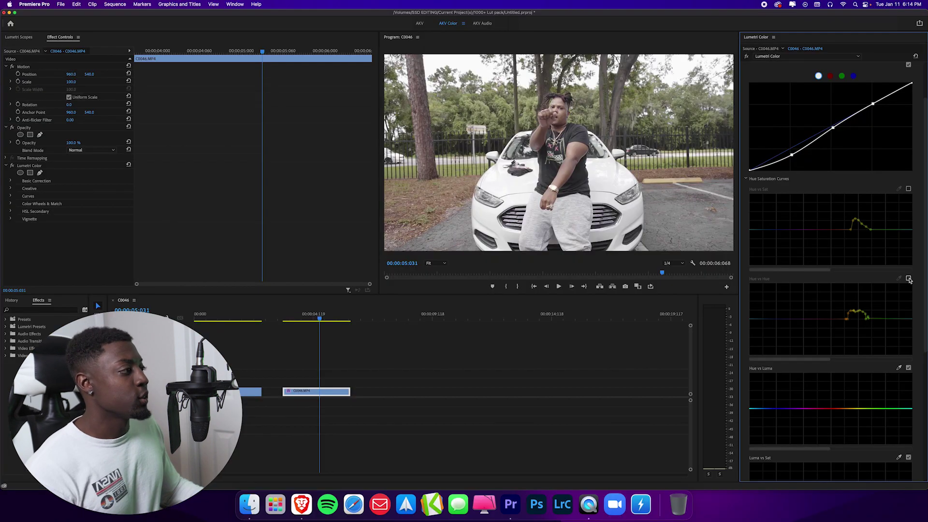
{"action": "left_click", "coordinate": [908, 279]}
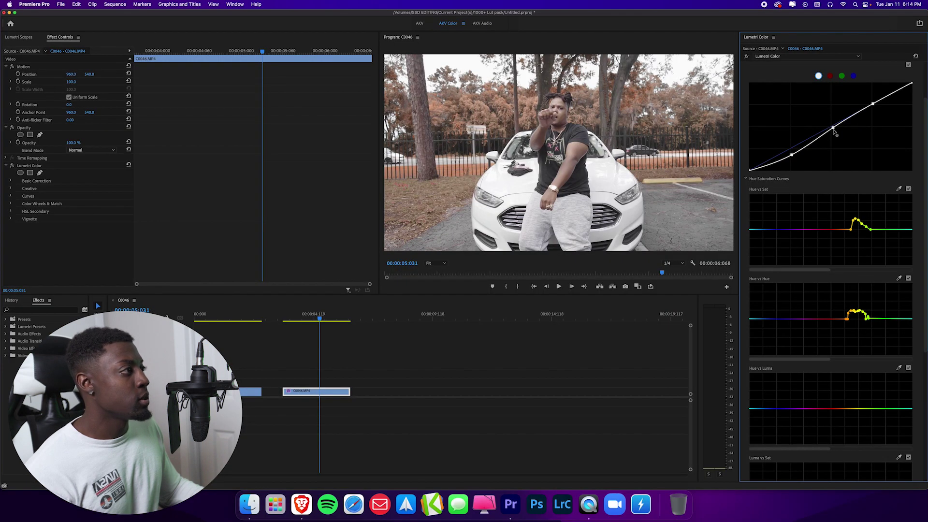
{"action": "left_click_drag", "start_coordinate": [834, 130], "coordinate": [835, 134]}
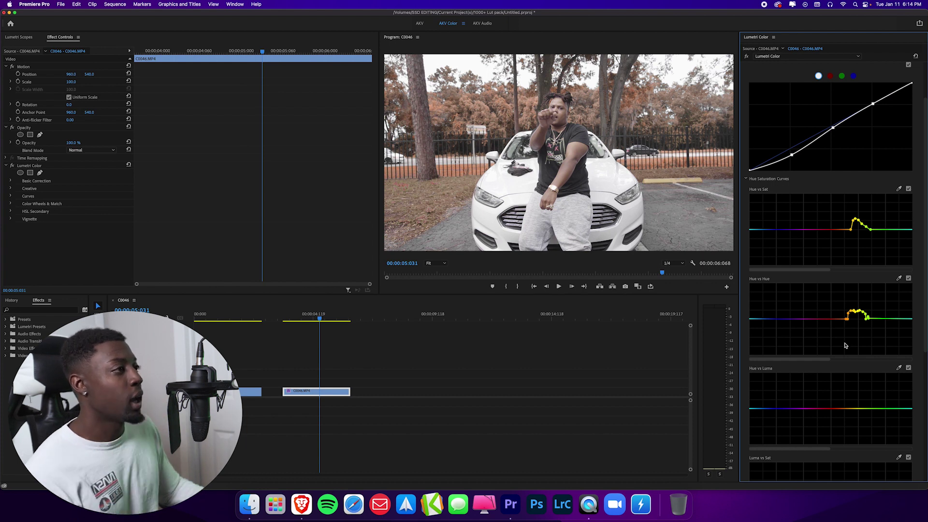
Step: In Basic Correction, set the shadows to -35 and the contrast to 15
{"action": "scroll", "coordinate": [812, 337], "scroll_direction": "up", "scroll_amount": 3}
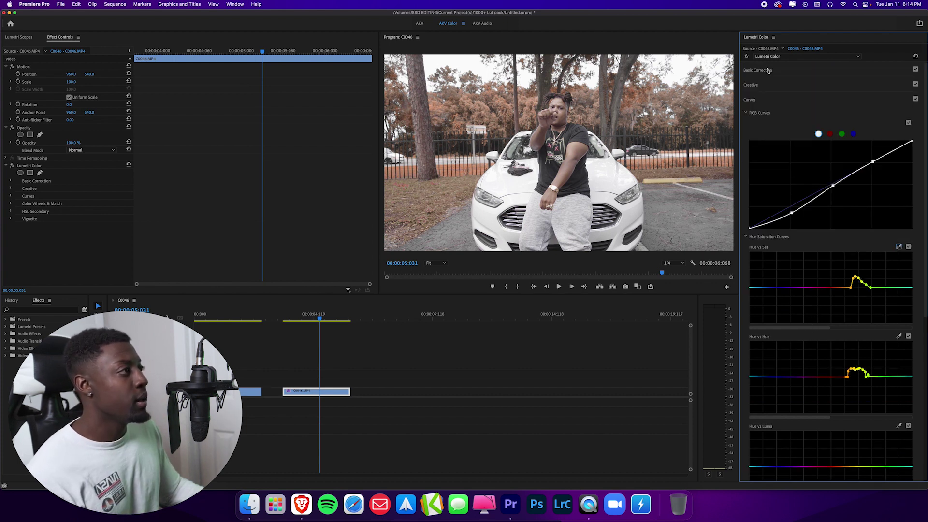
{"action": "left_click", "coordinate": [767, 71]}
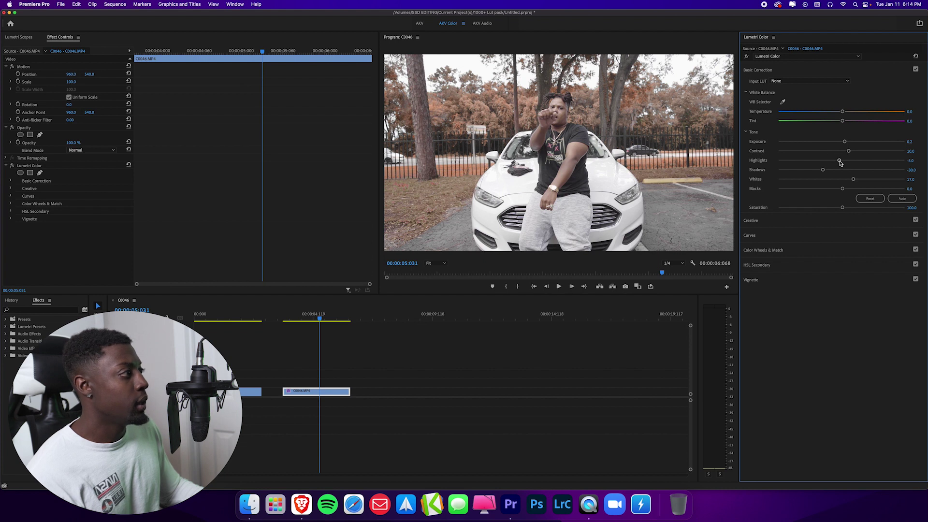
{"action": "left_click", "coordinate": [910, 170]}
{"action": "type", "text": "-"}
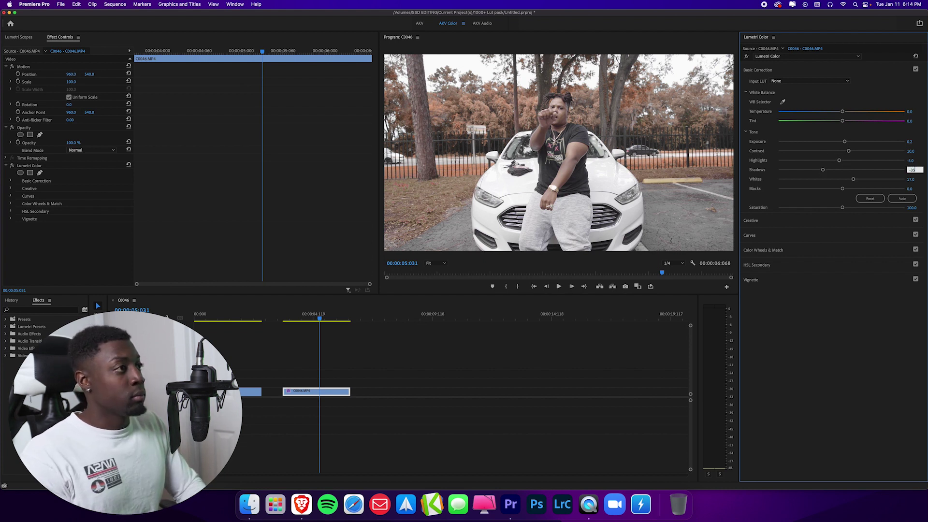
{"action": "type", "text": "35"}
{"action": "left_click", "coordinate": [913, 151]}
{"action": "type", "text": "15"}
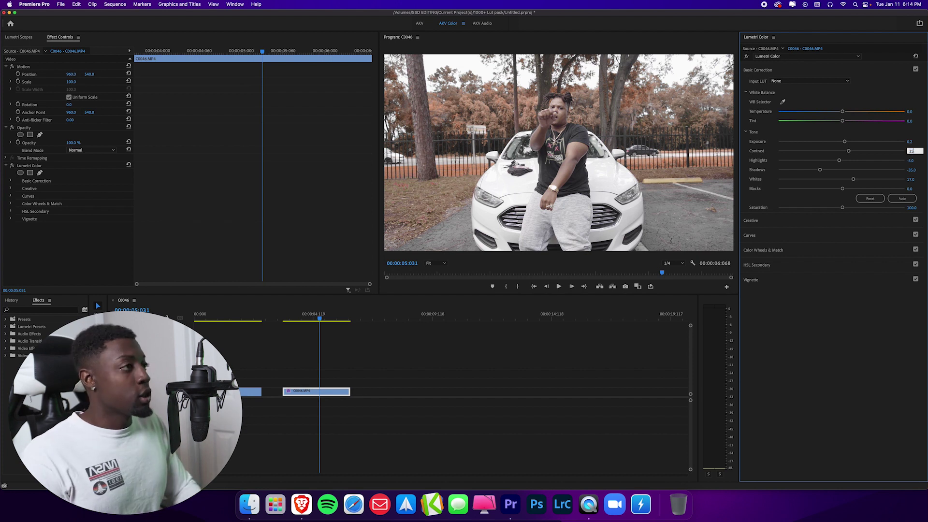
{"action": "key", "text": "Return"}
Step: Lower the C0046.MP4 clip's shadows further to -40
{"action": "mouse_move", "coordinate": [819, 170]}
{"action": "left_mouse_down"}
{"action": "mouse_move", "coordinate": [809, 170]}
{"action": "mouse_move", "coordinate": [820, 172]}
{"action": "left_mouse_up"}
{"action": "left_click", "coordinate": [911, 170]}
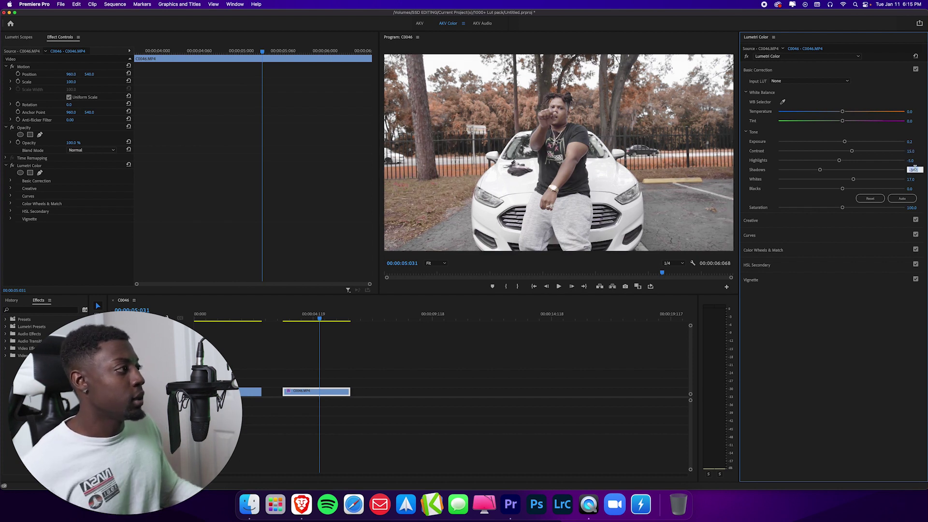
{"action": "type", "text": "-40"}
{"action": "key", "text": "Return"}
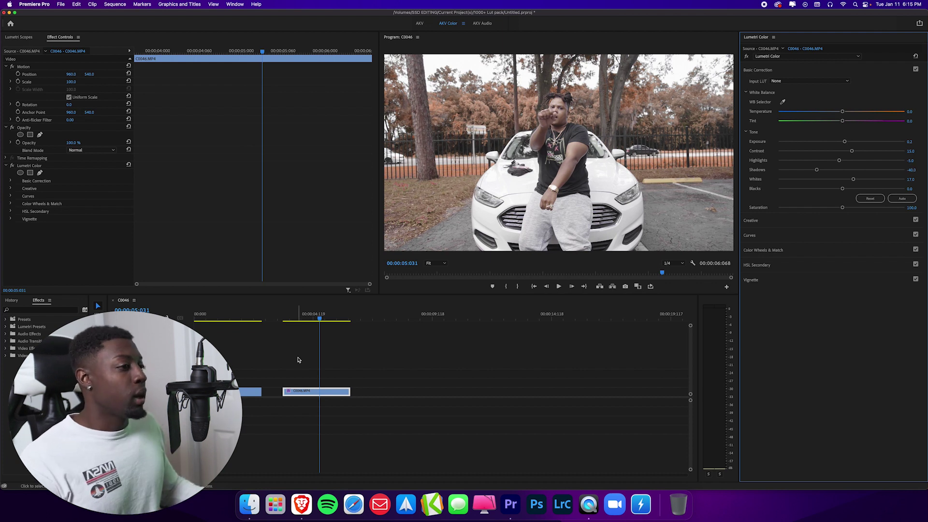
Step: Move to a slightly earlier frame of the clip and warm the white balance by setting temperature to 4
{"action": "mouse_move", "coordinate": [319, 319]}
{"action": "left_mouse_down"}
{"action": "mouse_move", "coordinate": [300, 319]}
{"action": "mouse_move", "coordinate": [315, 317]}
{"action": "left_mouse_up"}
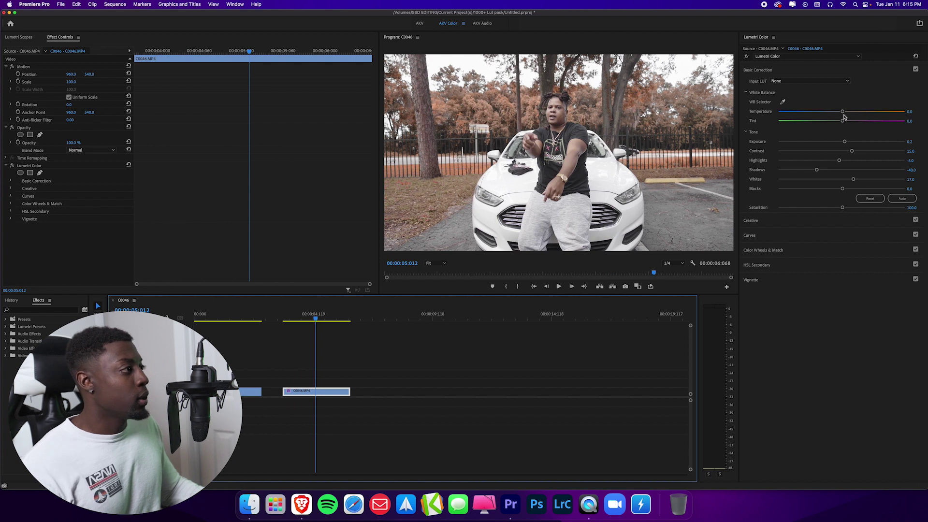
{"action": "mouse_move", "coordinate": [844, 116]}
{"action": "left_mouse_down"}
{"action": "mouse_move", "coordinate": [819, 117]}
{"action": "mouse_move", "coordinate": [845, 115]}
{"action": "left_mouse_up"}
{"action": "double_click", "coordinate": [845, 115]}
{"action": "left_click", "coordinate": [909, 112]}
{"action": "type", "text": "4"}
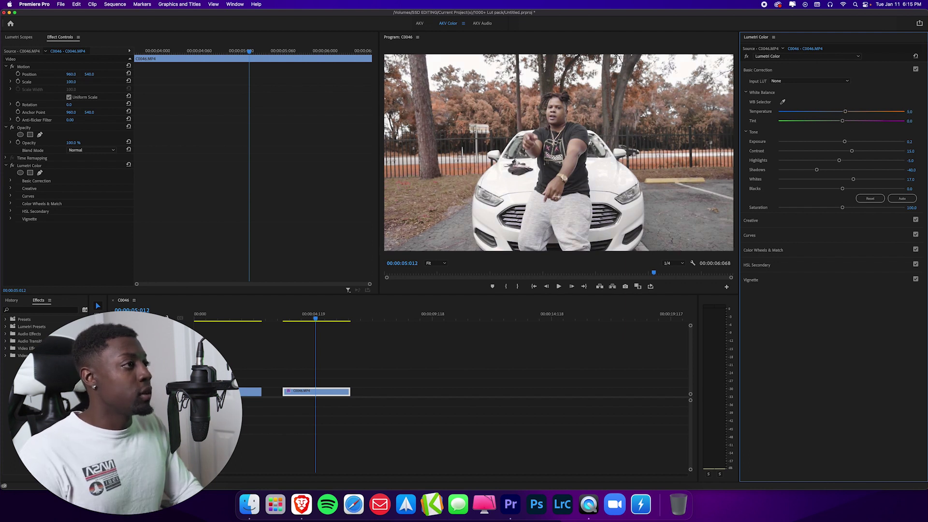
{"action": "key", "text": "Return"}
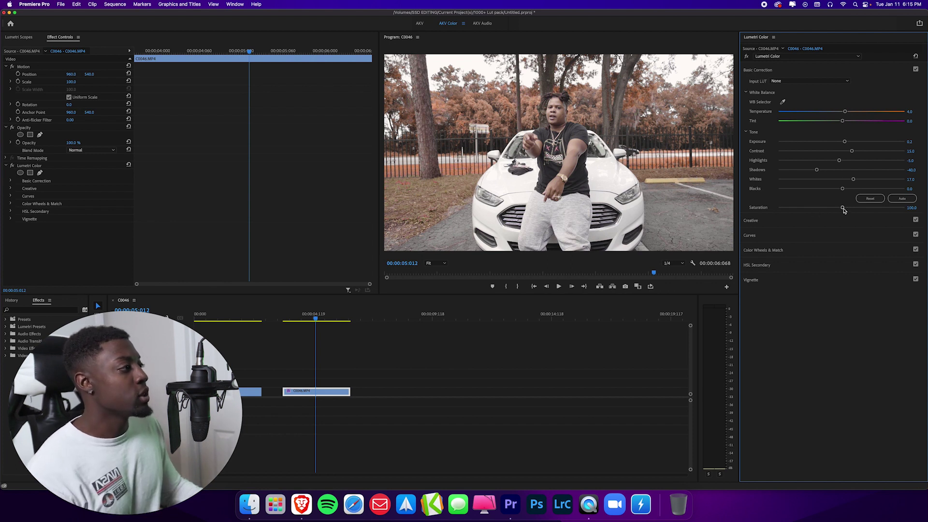
Step: Set the clip's Basic Correction saturation to 110
{"action": "left_click", "coordinate": [912, 207]}
{"action": "type", "text": "110"}
{"action": "key", "text": "Return"}
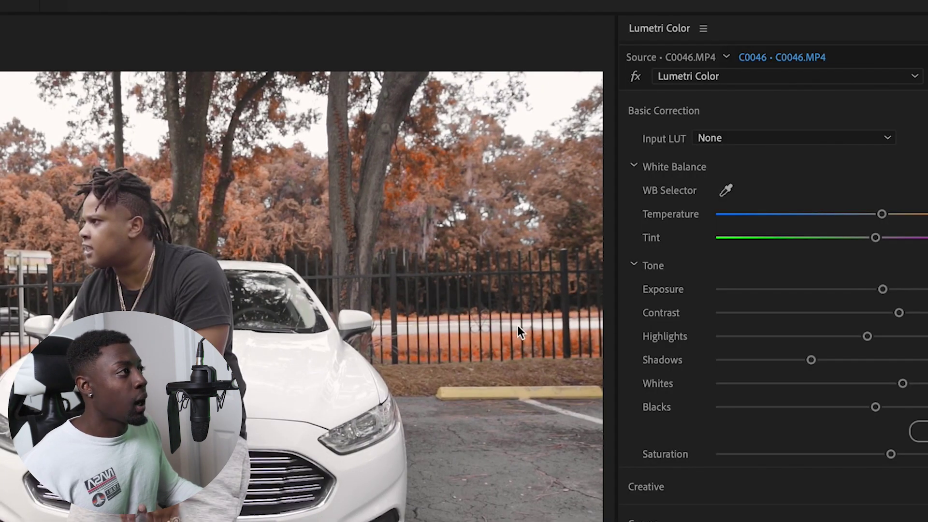
Step: Export the finished grade as a .cube LUT named tutorial in the 1000+ Lut pack folder
{"action": "right_click", "coordinate": [671, 31]}
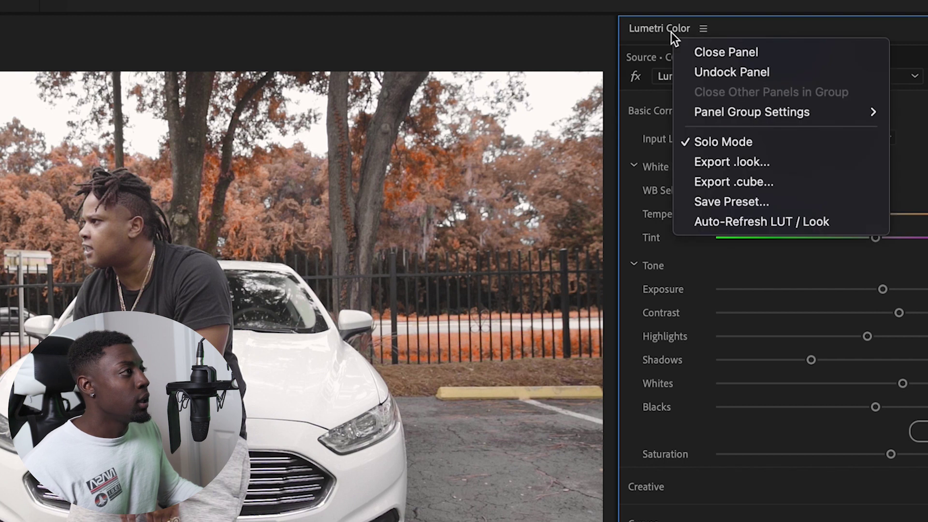
{"action": "left_click", "coordinate": [751, 187]}
{"action": "type", "text": "tutorial"}
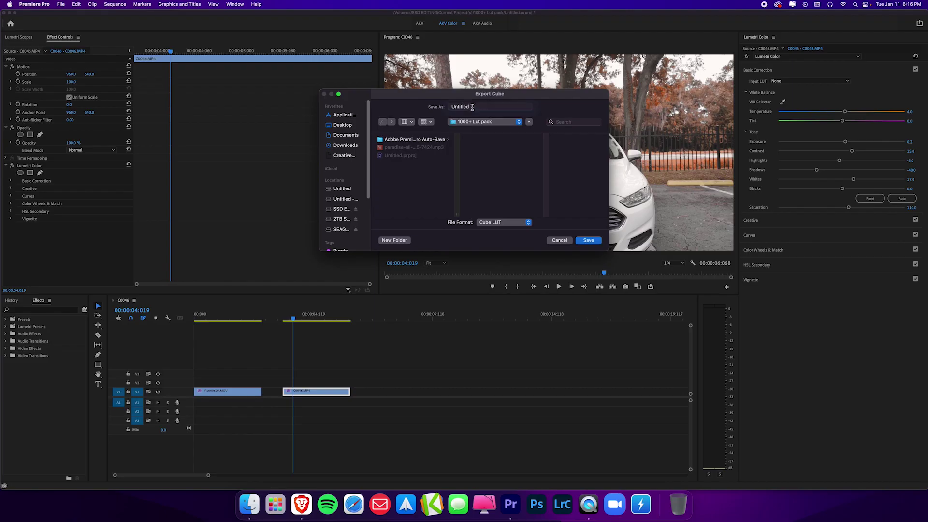
{"action": "key", "text": "Return"}
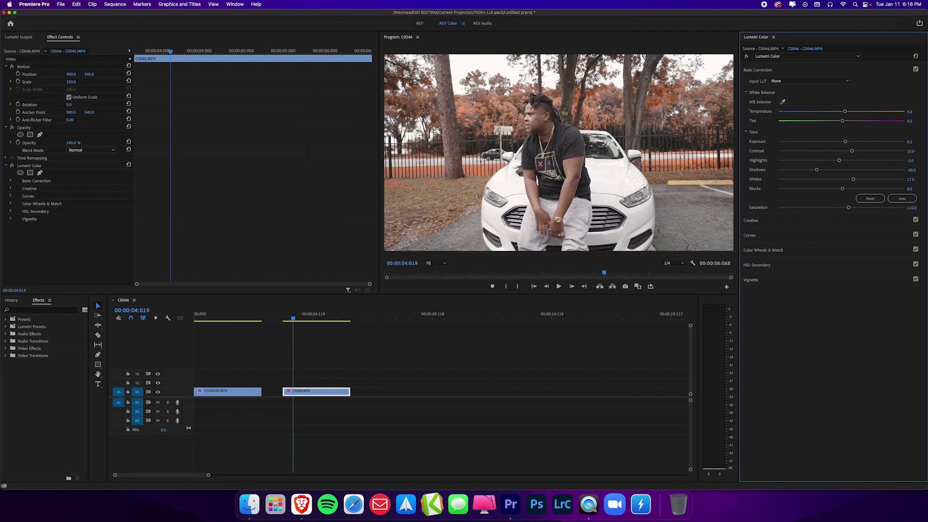
Step: Remove the C0046.MP4 clip's Lumetri Color effect and load tutorial.cube from the 1000+ Lut pack folder as its Input LUT
{"action": "left_click", "coordinate": [63, 167]}
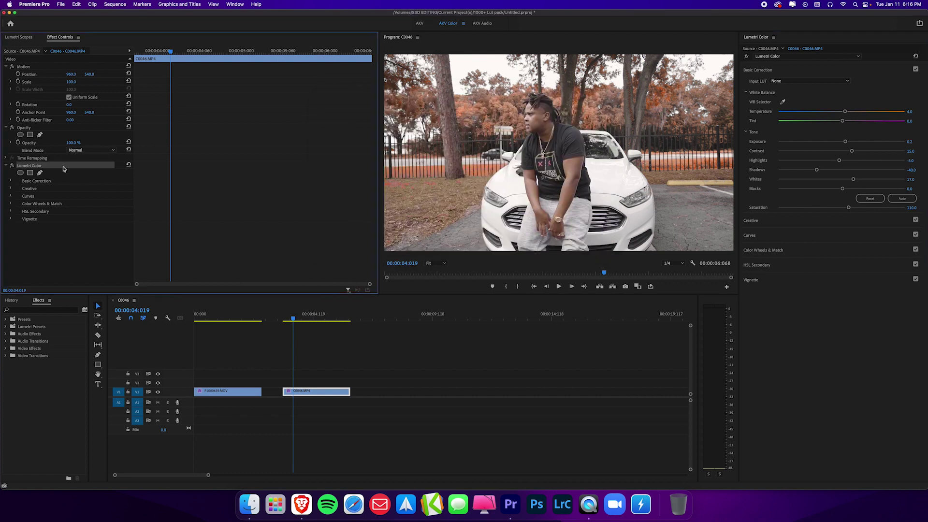
{"action": "key", "text": "Delete"}
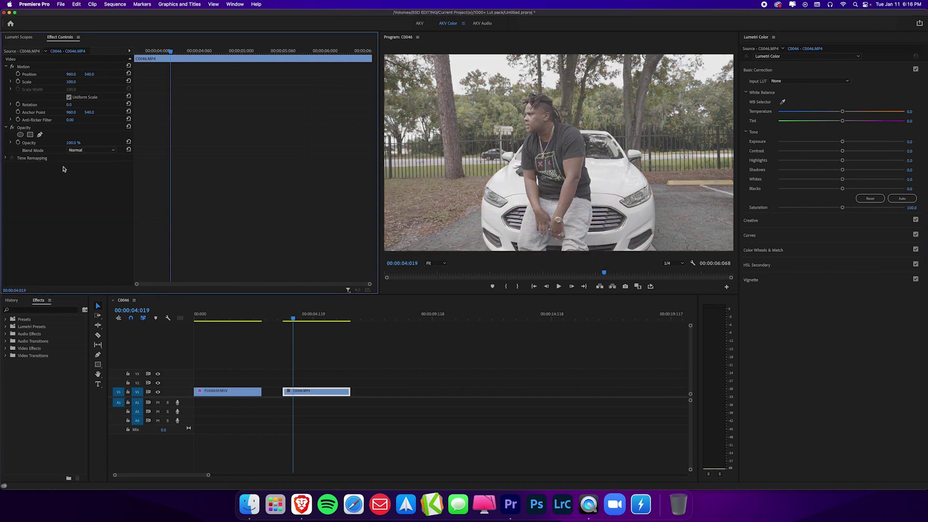
{"action": "left_click", "coordinate": [796, 82]}
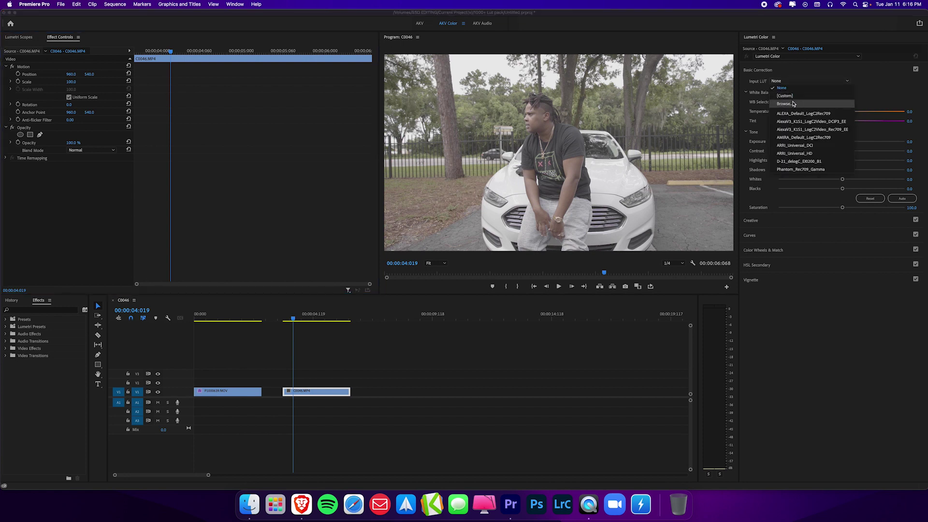
{"action": "left_click", "coordinate": [793, 104]}
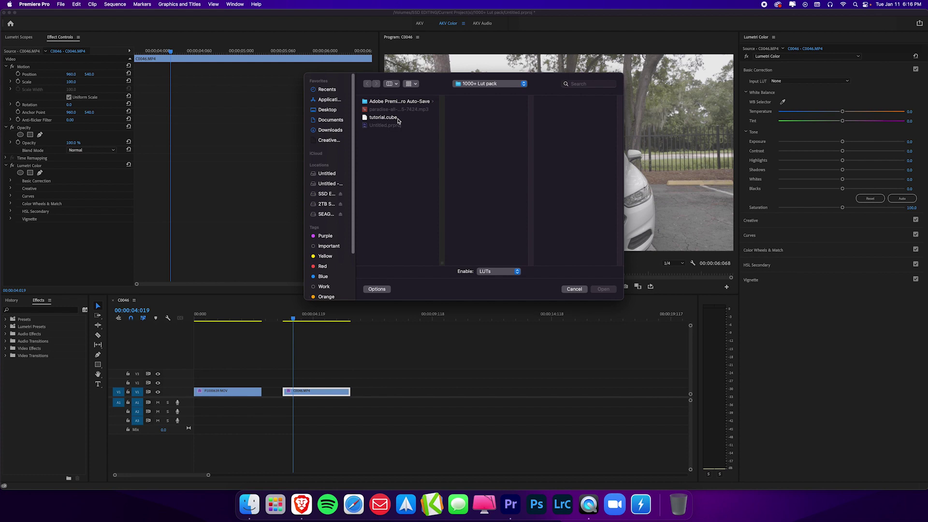
{"action": "left_click", "coordinate": [395, 119]}
{"action": "left_click_drag", "start_coordinate": [445, 80], "coordinate": [622, 169]}
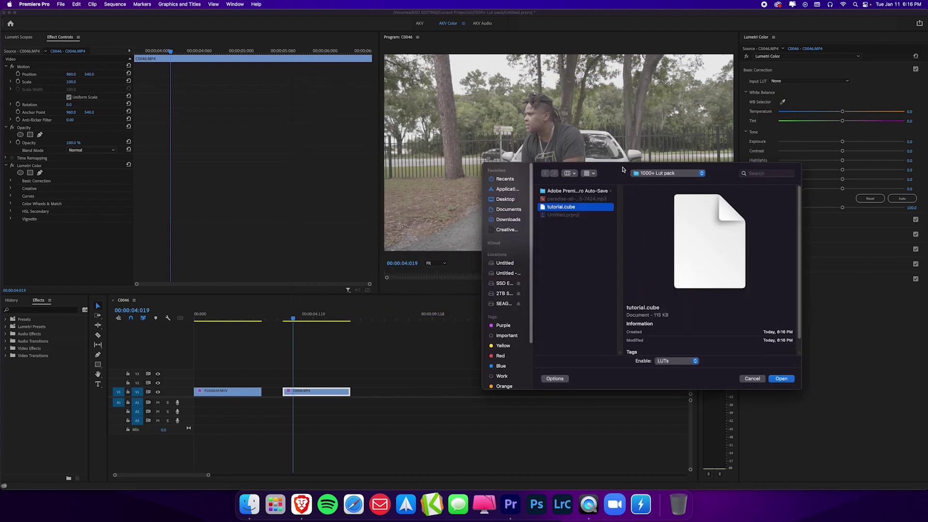
{"action": "left_click", "coordinate": [780, 379]}
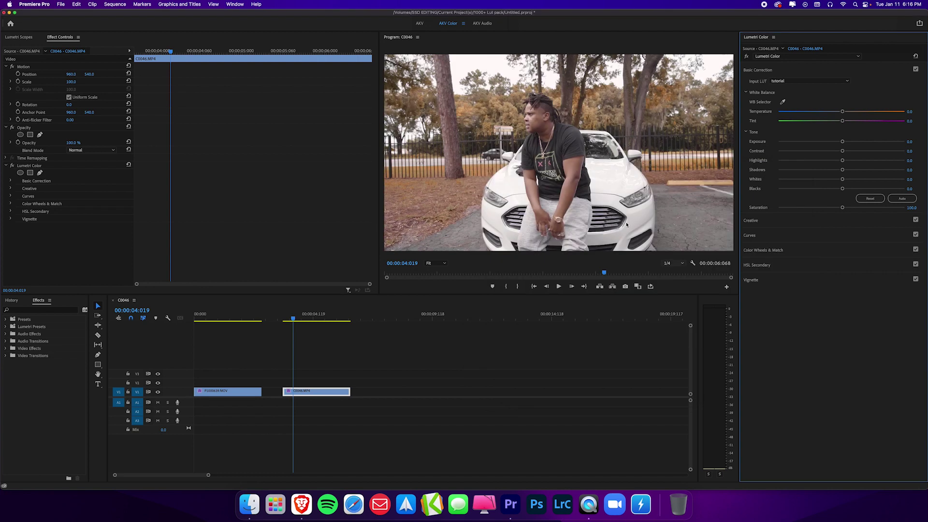
{"action": "key", "text": "space"}
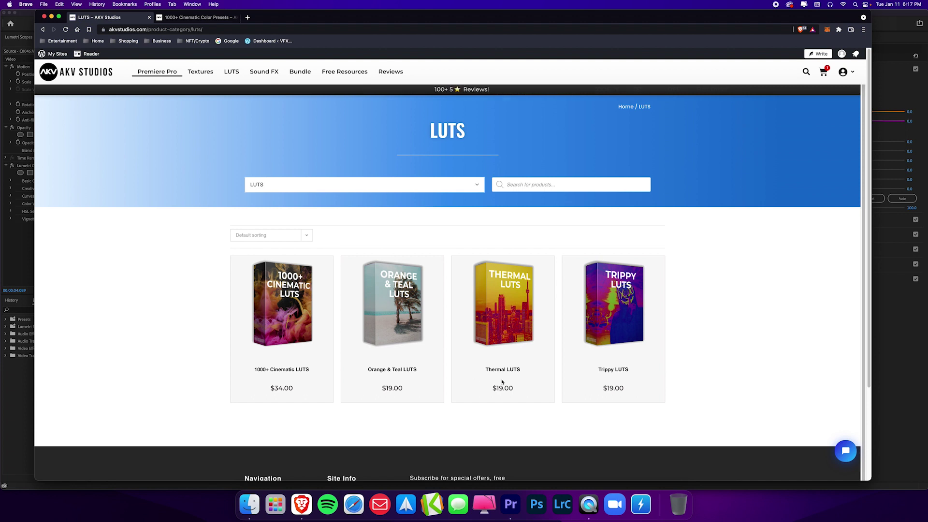
Step: In the Brave browser, view the AKV Studios 1000+ Cinematic Color Presets page and return to the LUTS product category
{"action": "key", "text": "ctrl+Tab"}
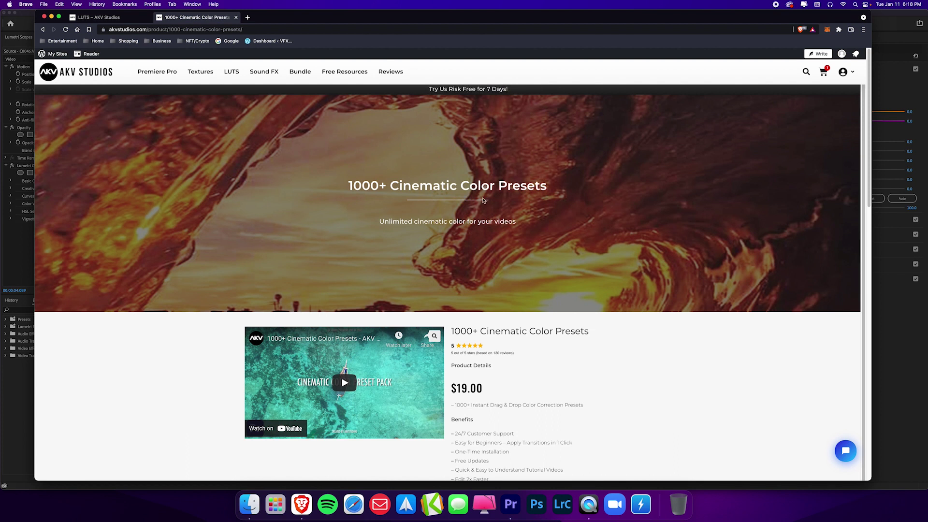
{"action": "left_click", "coordinate": [135, 20]}
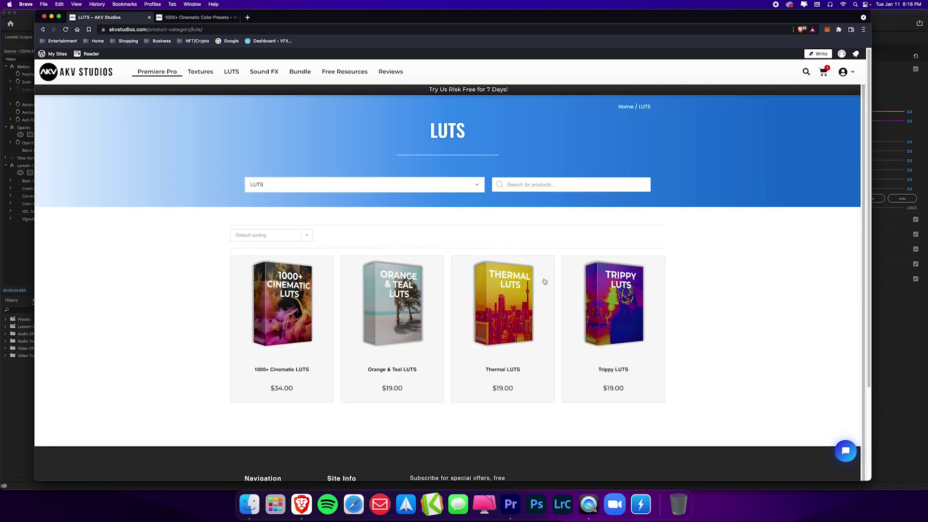